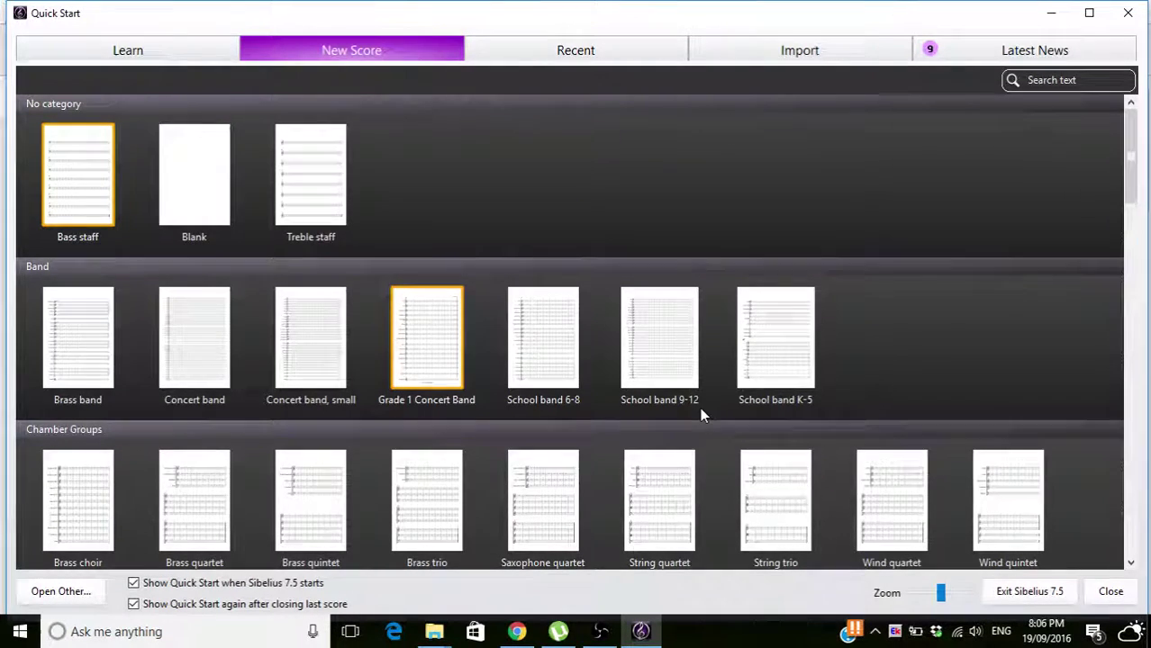
Create an untitled Grade 1 Concert Band score: 4/4, A4 portrait, C major, 8 bars
key(Return)
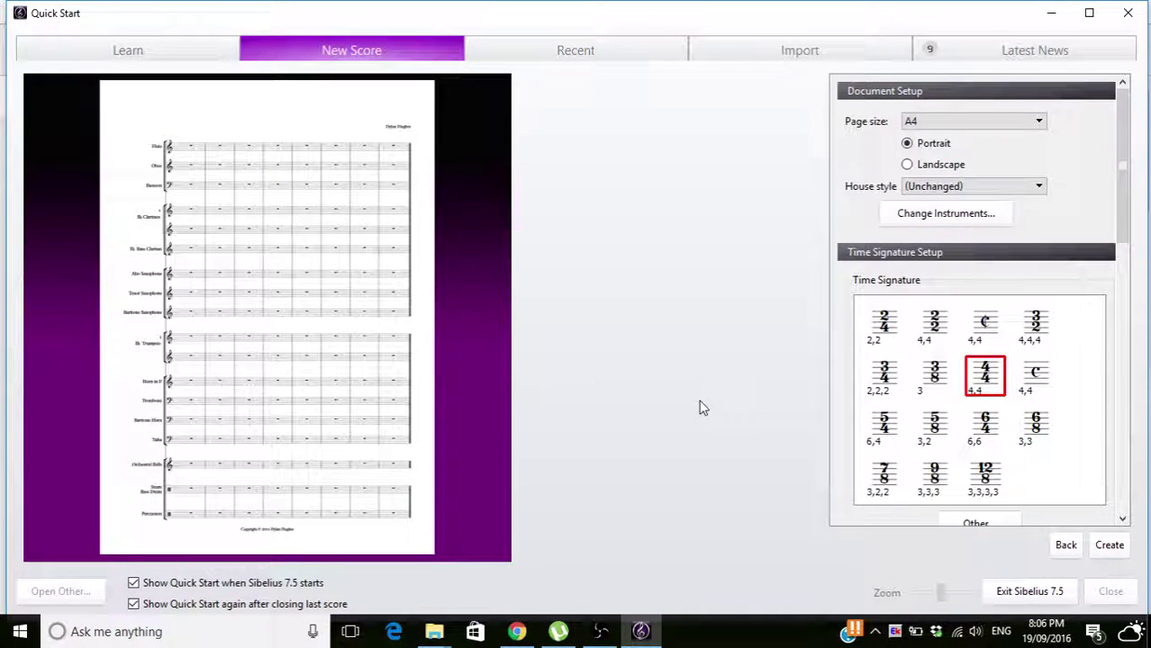
click(1110, 545)
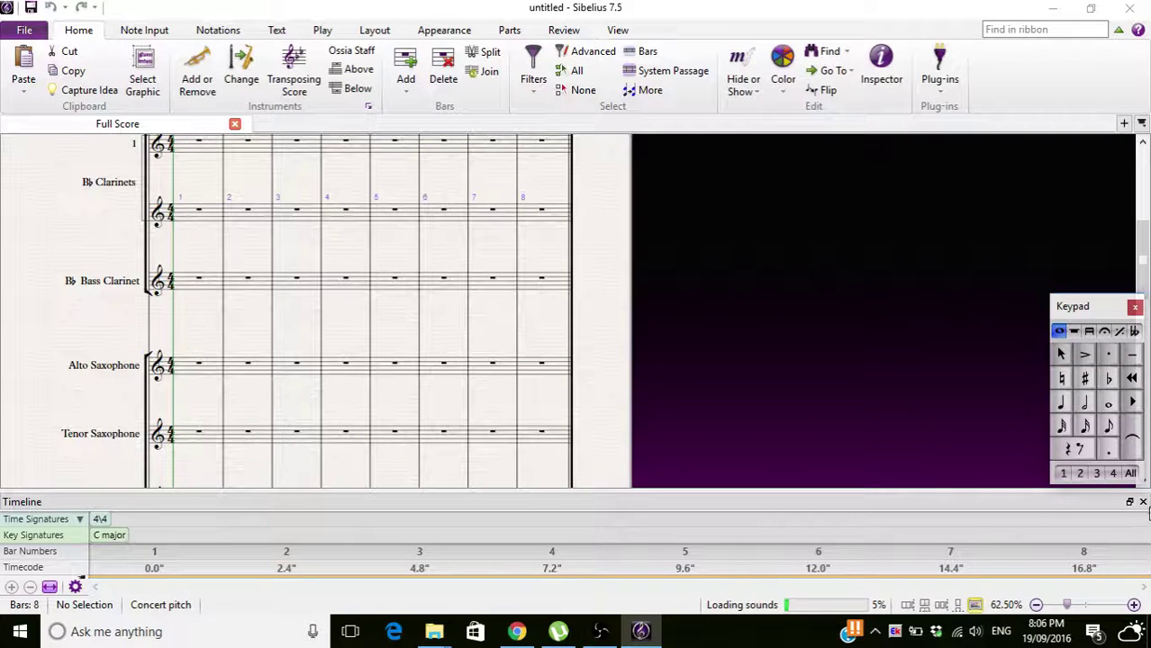
Enter quarter notes in the second clarinet, Alto Saxophone and Horn in F staves
click(1143, 502)
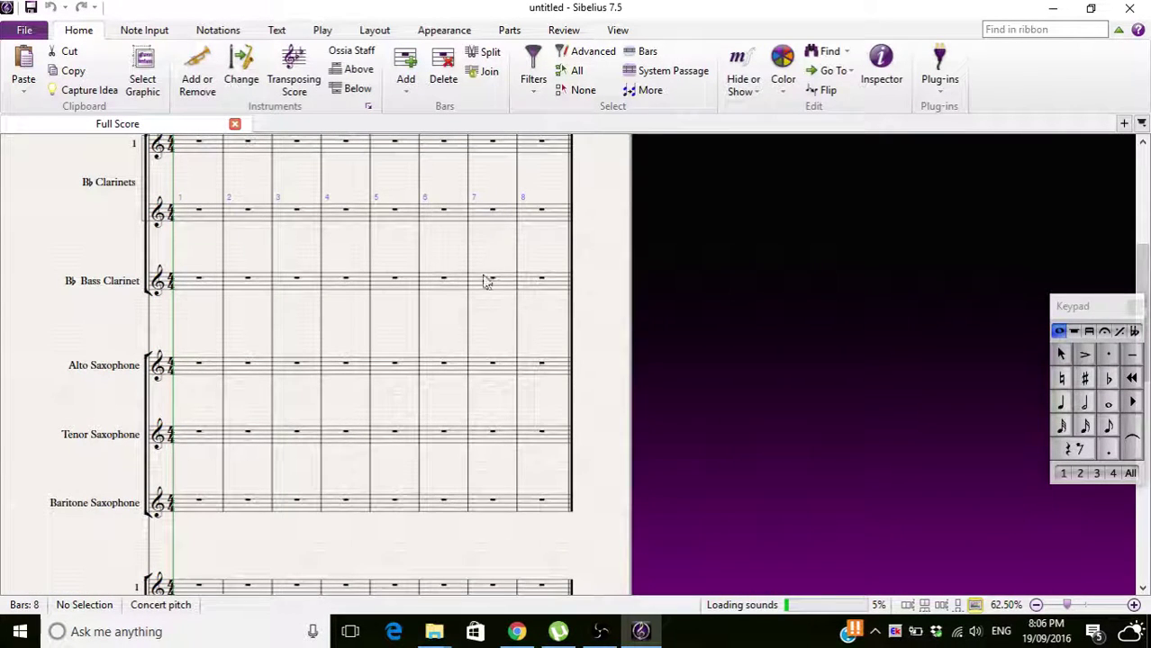
drag(46, 351, 84, 537)
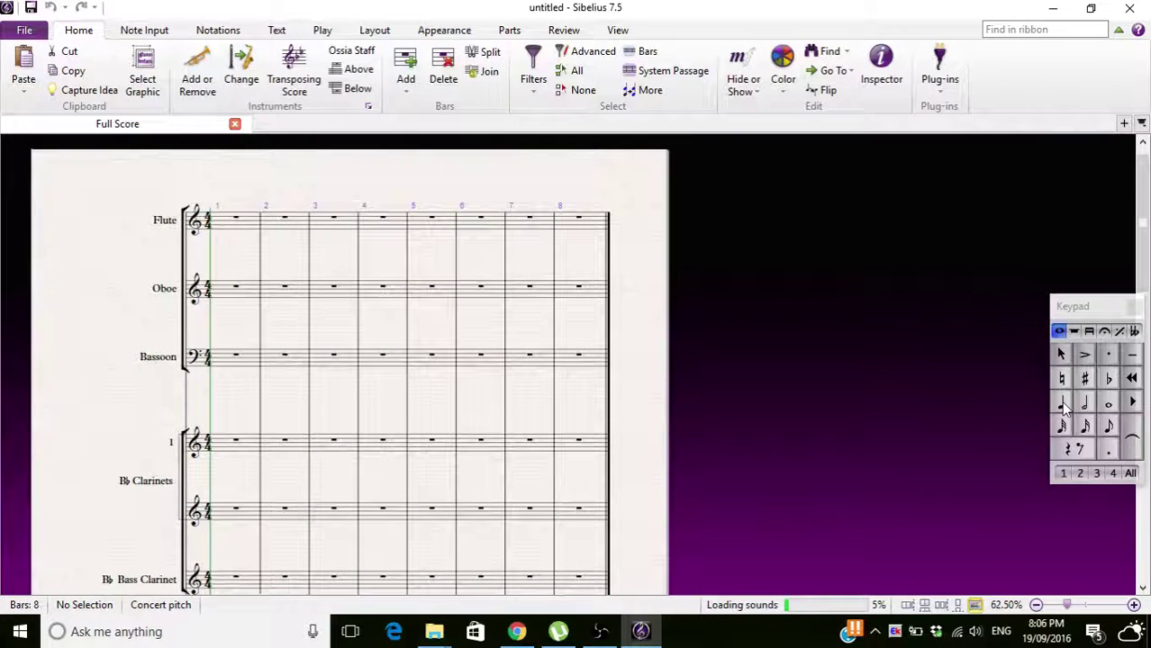
click(1063, 408)
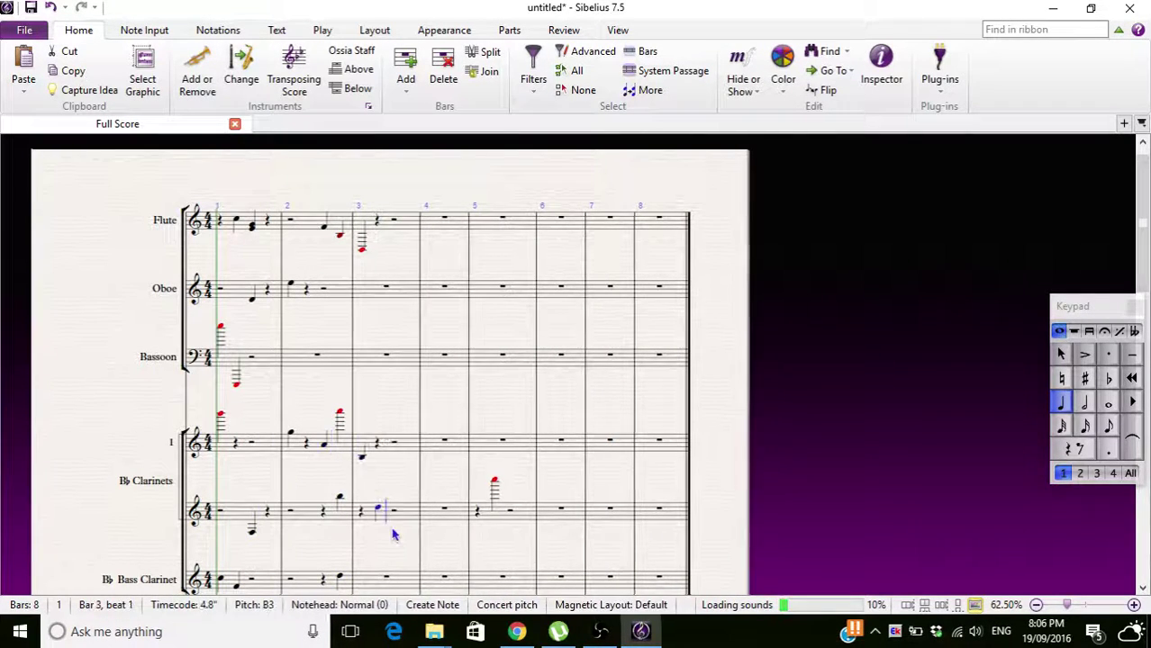
click(257, 509)
scroll(257, 510, down, 3)
click(269, 457)
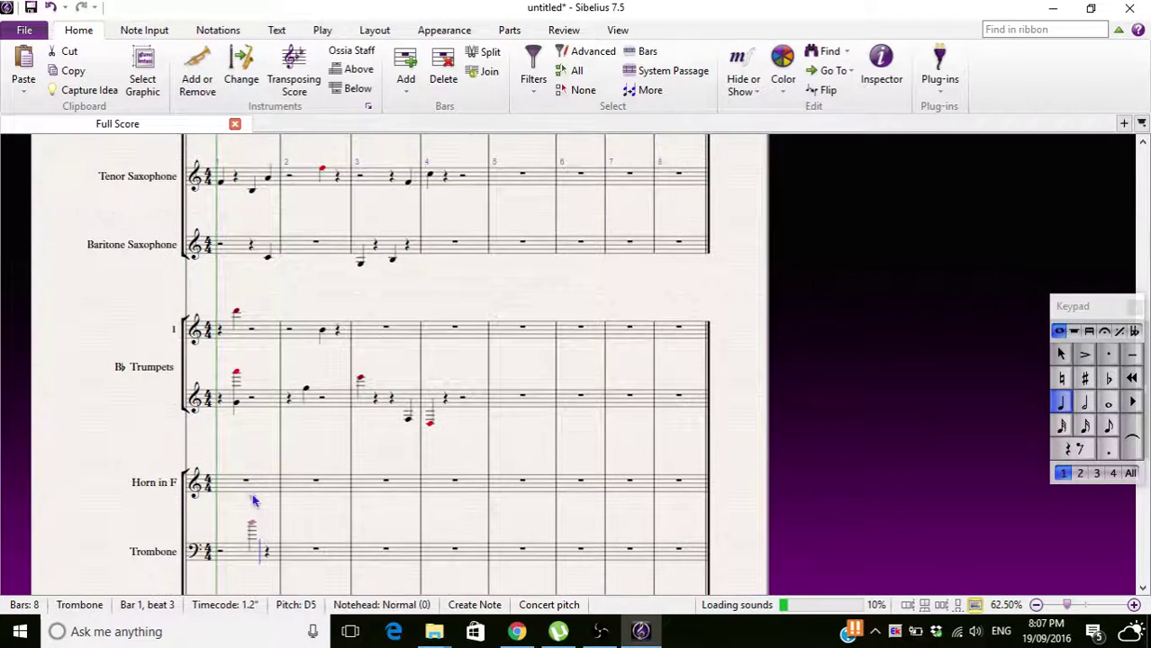
click(253, 494)
click(267, 483)
Add quarter notes to Trombone, Baritone Horn, Tuba and Orchestral Bells in bars 1–3
click(321, 485)
click(410, 555)
click(289, 543)
click(333, 560)
scroll(333, 560, down, 3)
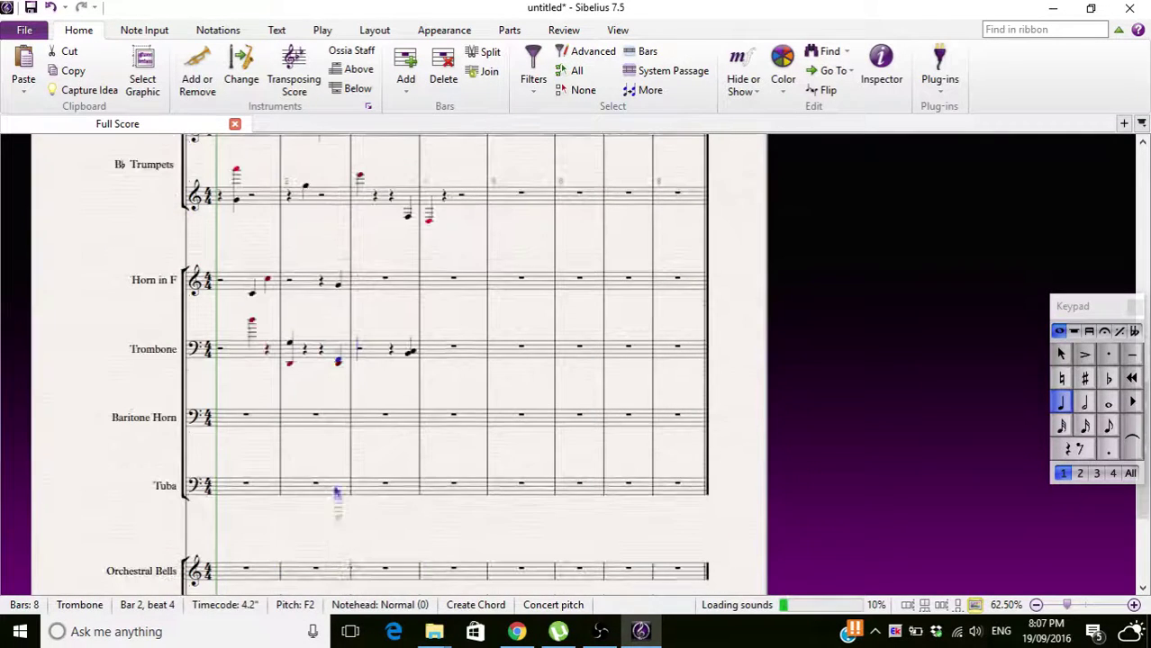
click(322, 421)
click(338, 428)
click(251, 466)
click(391, 494)
click(361, 577)
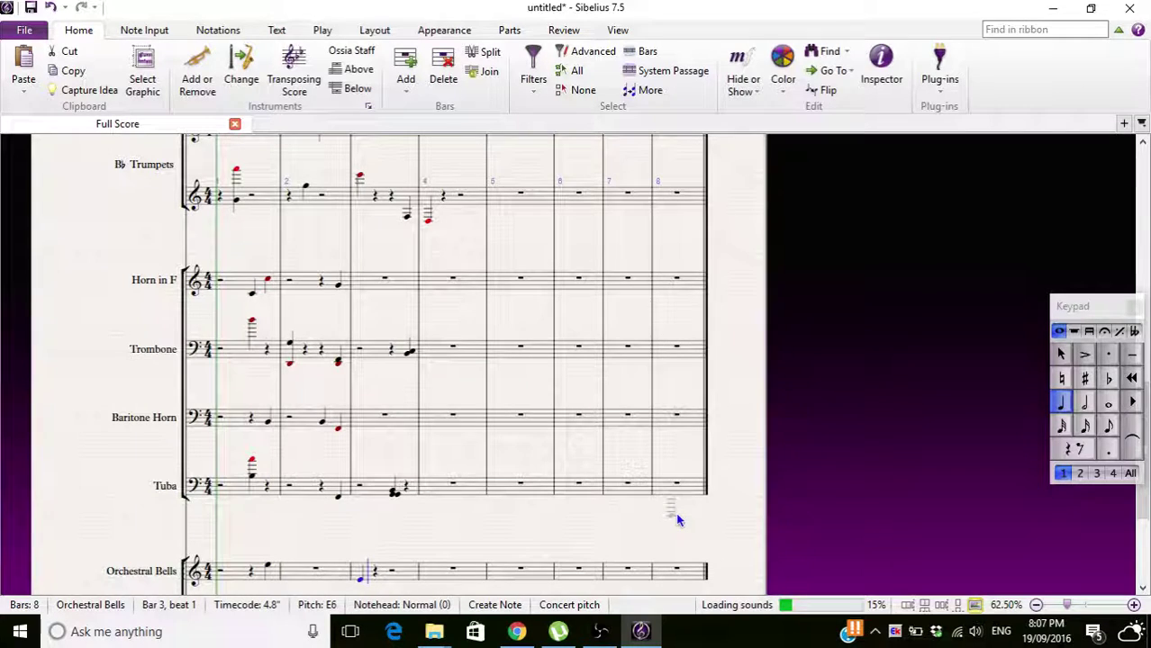
Stop note entry and play the score from the beginning
key(Escape)
key(Left)
key(Left)
key(Left)
key(Left)
key(Right)
key(Left)
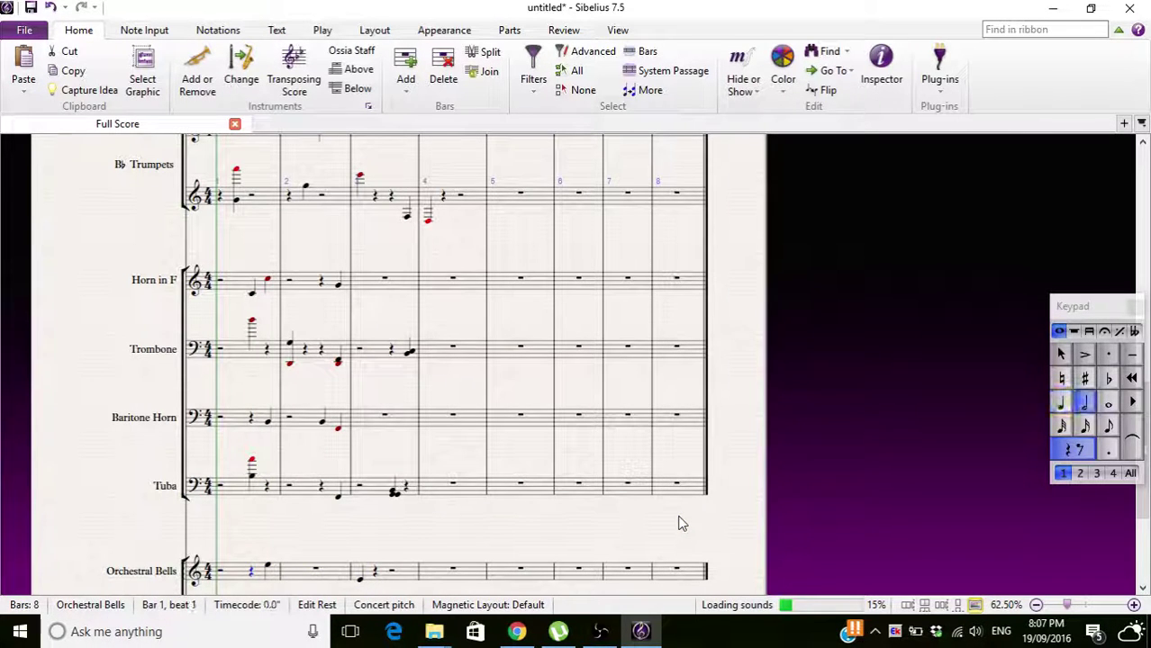
key(space)
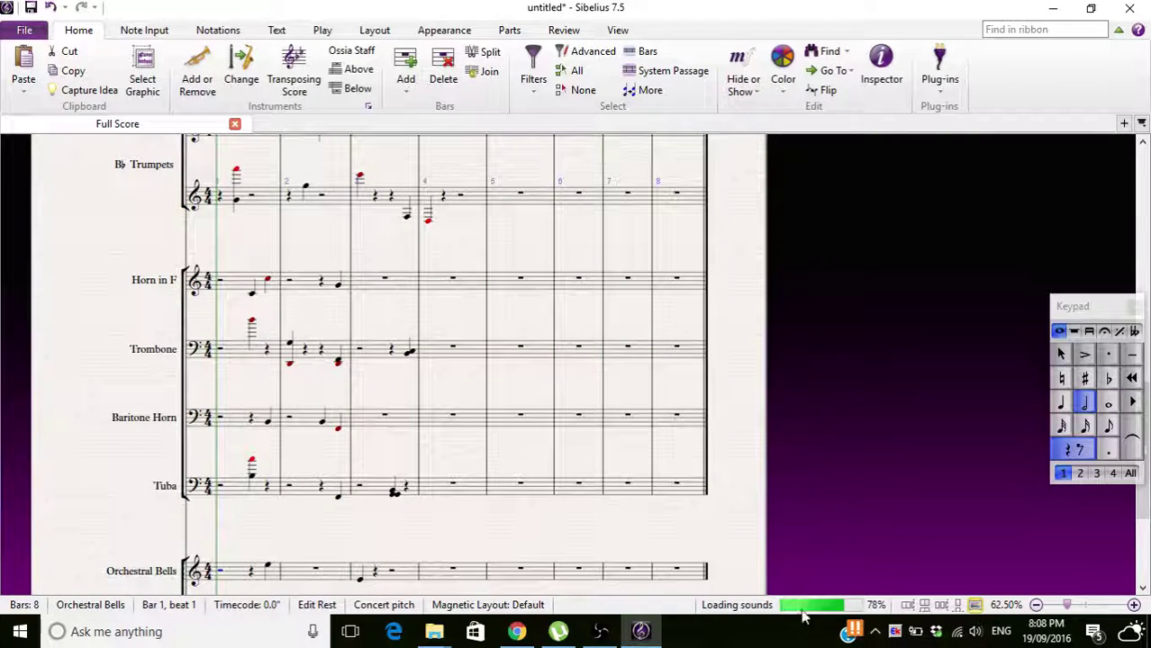
Lower the high Tenor Saxophone note in bar 2 to C5
drag(756, 495, 850, 553)
drag(560, 249, 482, 390)
click(382, 229)
drag(385, 235, 385, 244)
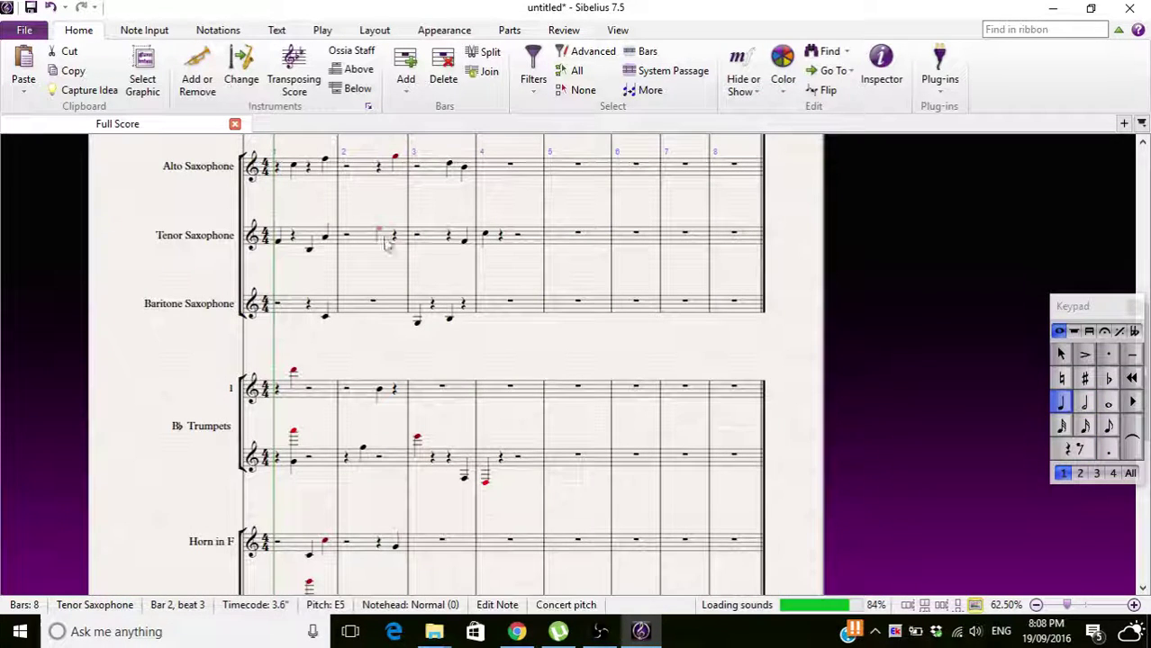
click(394, 167)
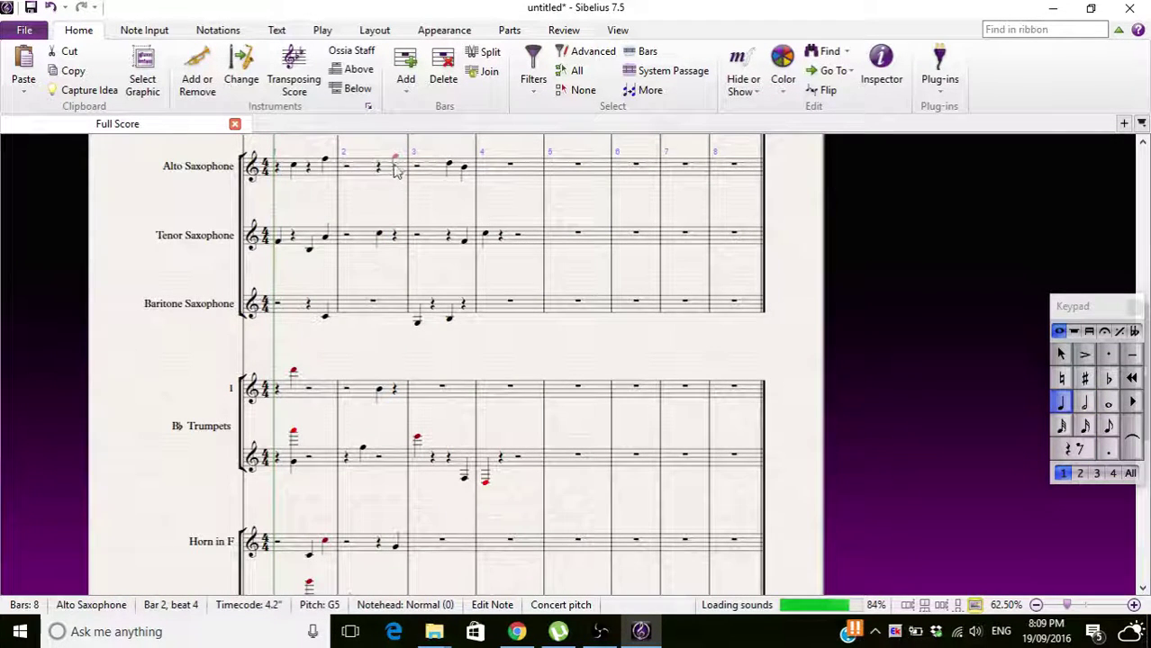
key(Escape)
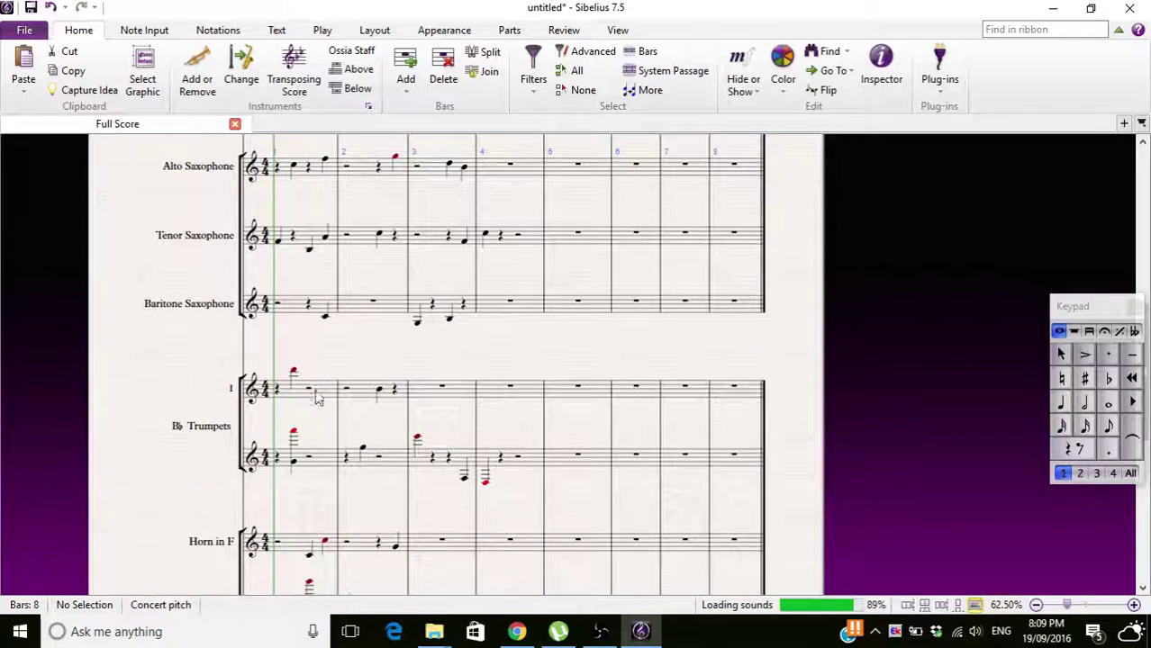
Bring the Trumpet 1 and Trumpet 2 notes onto the staff, including Trumpet 2 bar 3 to E4
click(293, 373)
drag(298, 390, 298, 399)
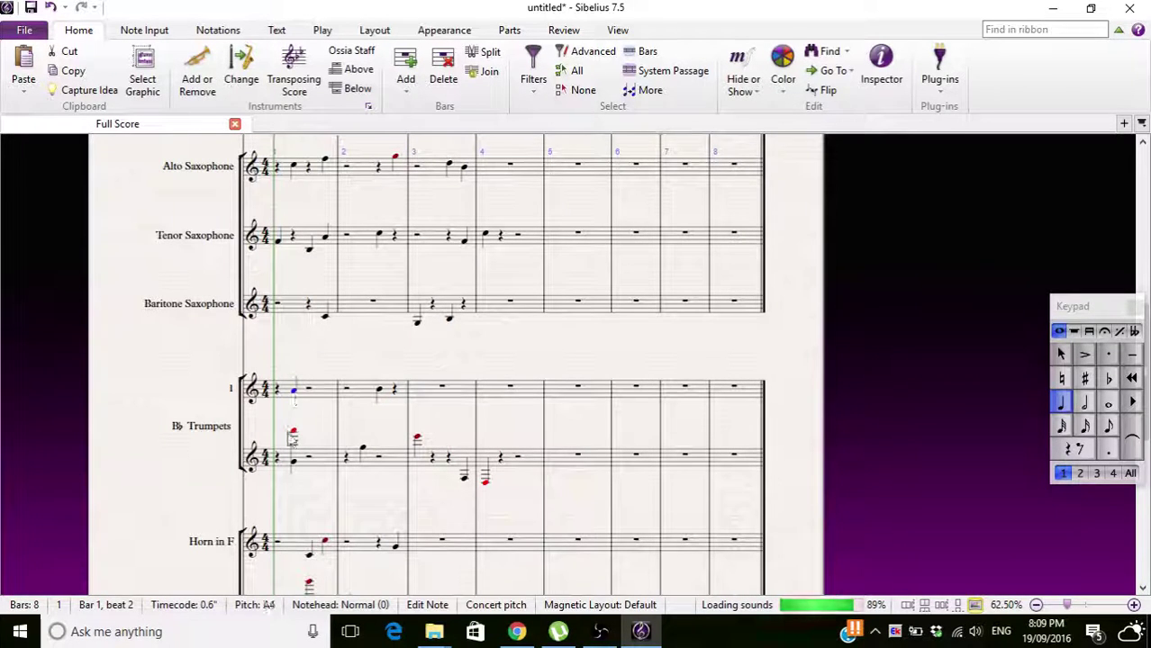
click(293, 441)
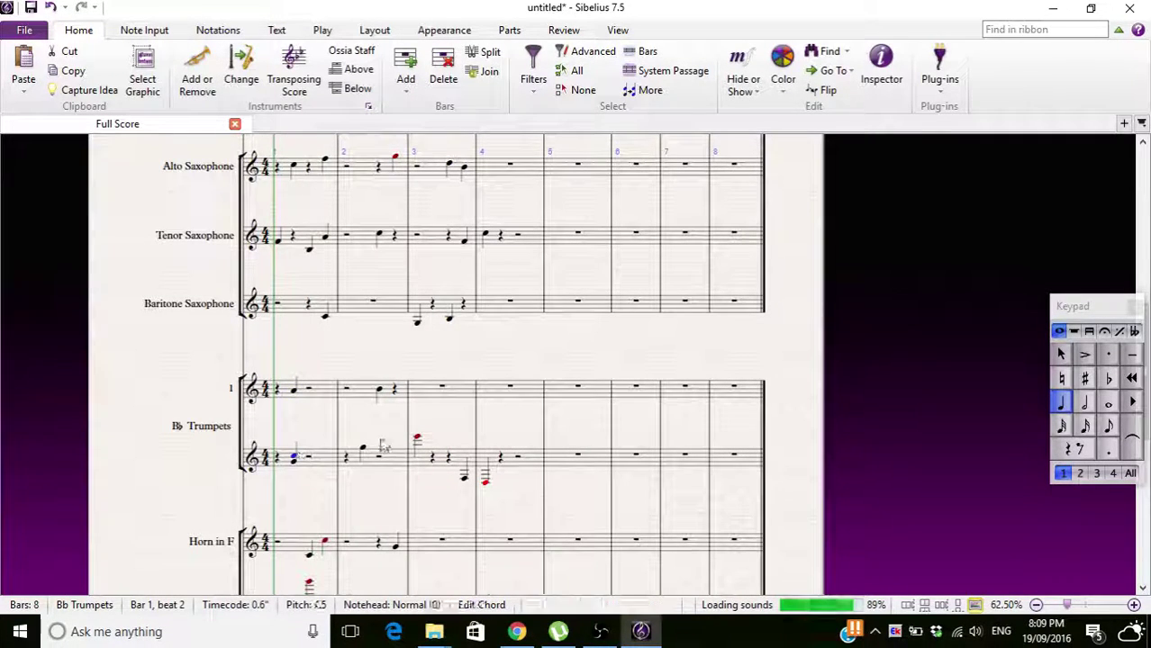
drag(416, 439, 417, 464)
click(486, 479)
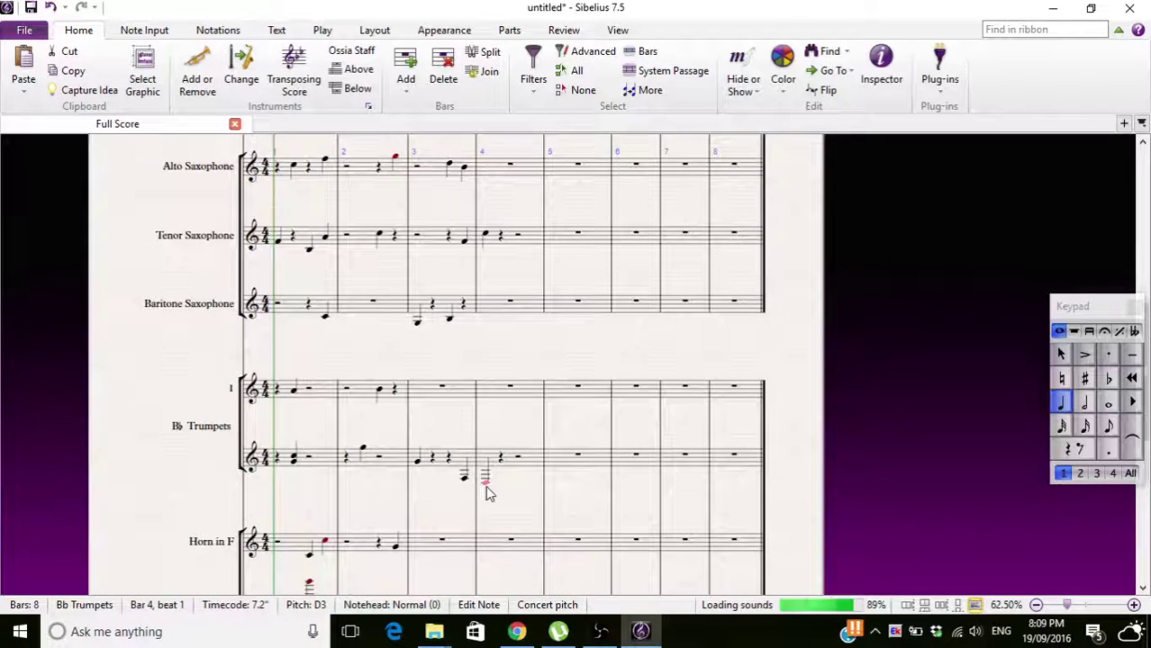
drag(485, 473, 482, 453)
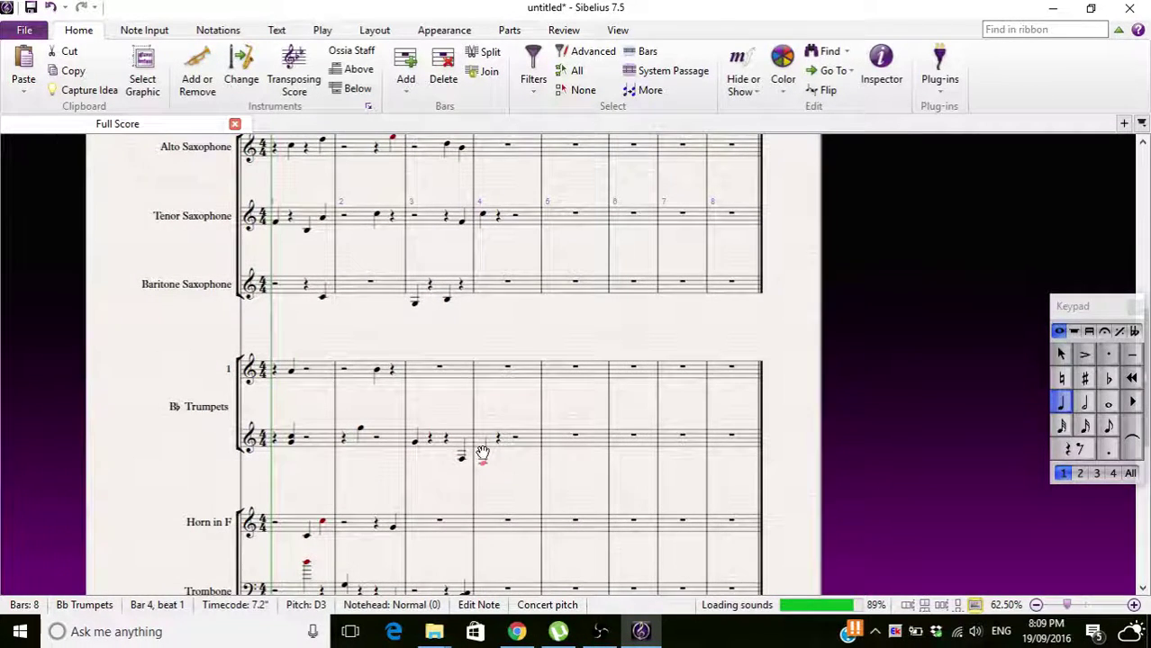
Raise the low Trombone note at bar 2 beat 1 to B2
scroll(397, 448, down, 4)
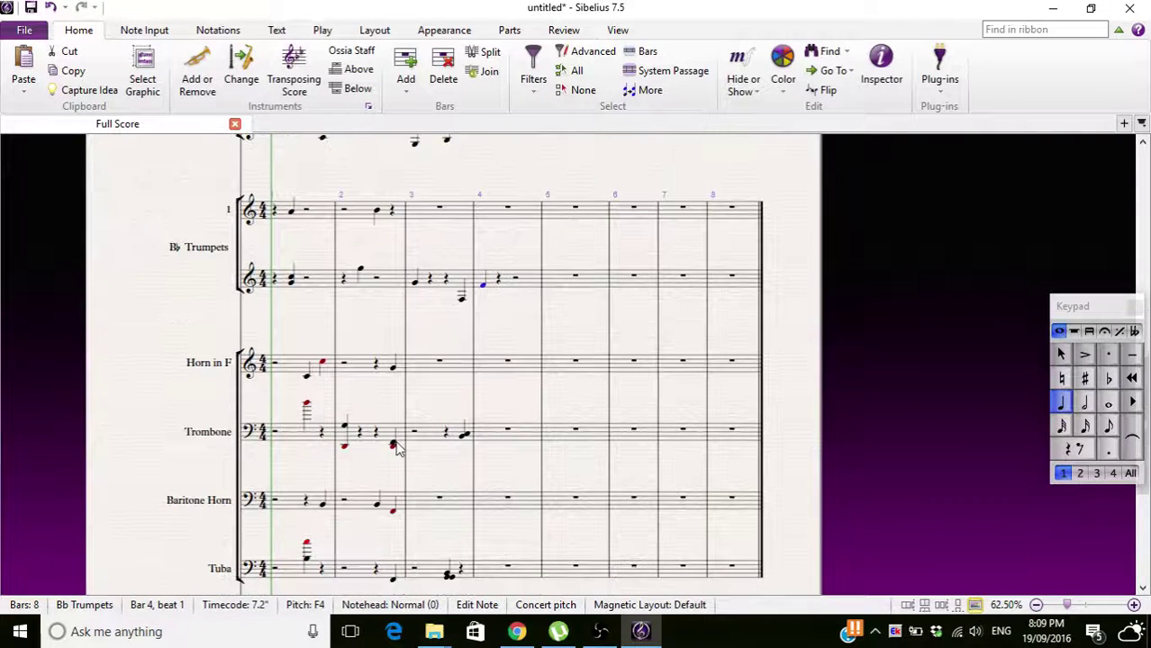
click(399, 435)
click(344, 443)
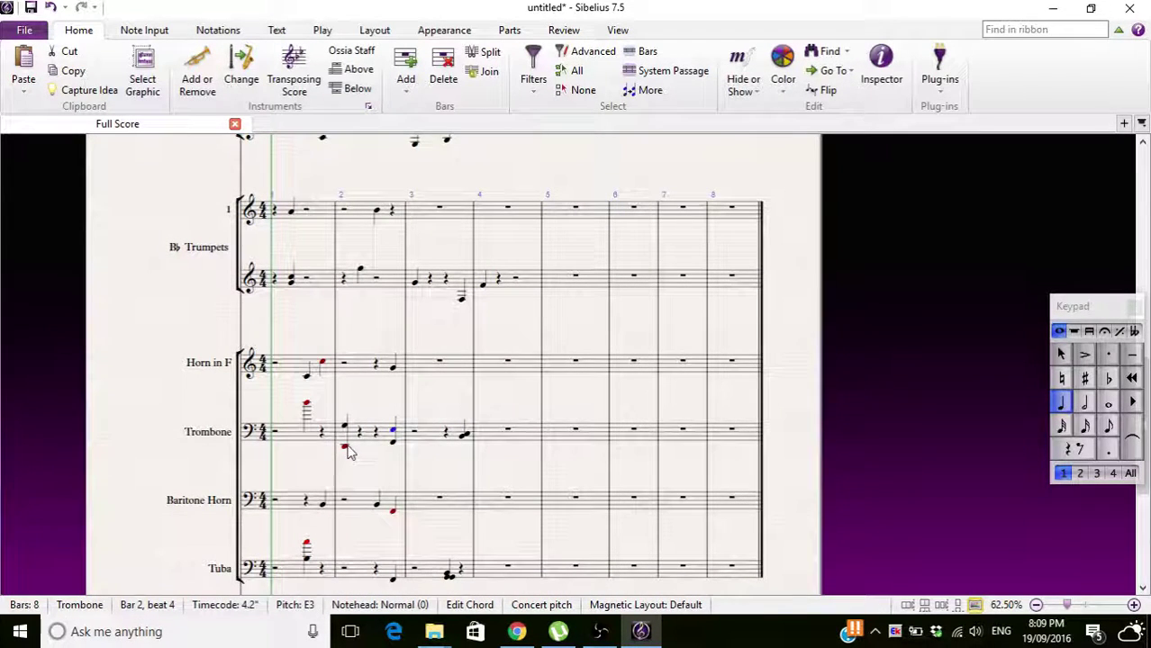
drag(344, 443, 321, 427)
key(Escape)
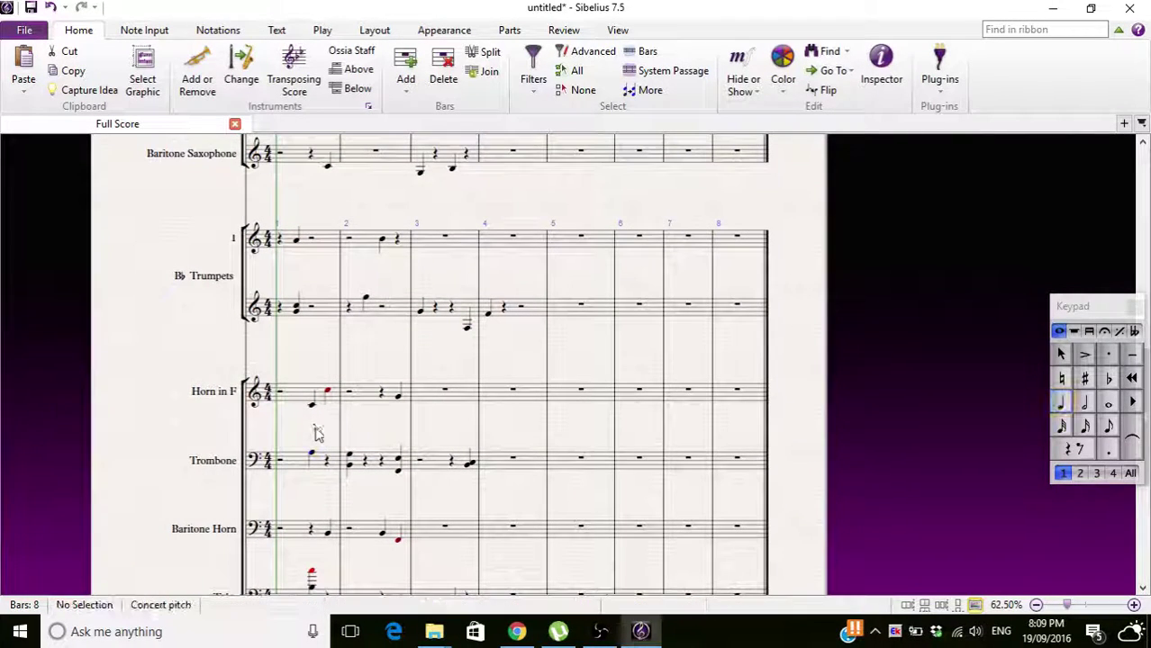
Check the Horn in F, Alto Saxophone and Bassoon notes, leaving them unchanged
click(312, 405)
key(Escape)
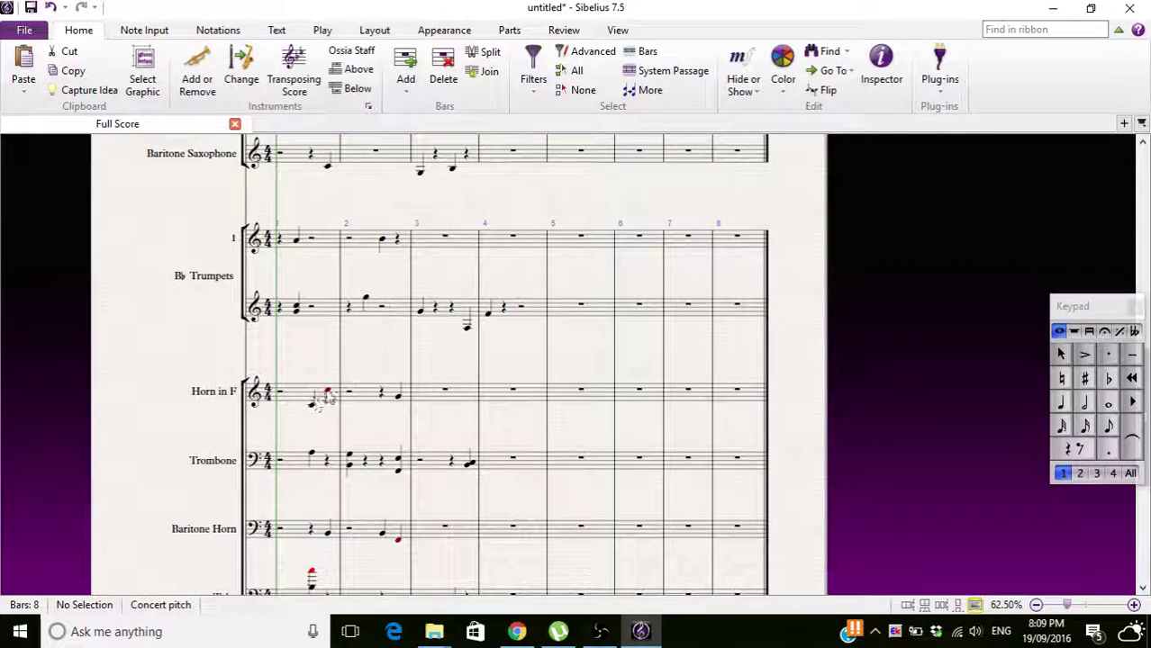
click(327, 393)
key(Escape)
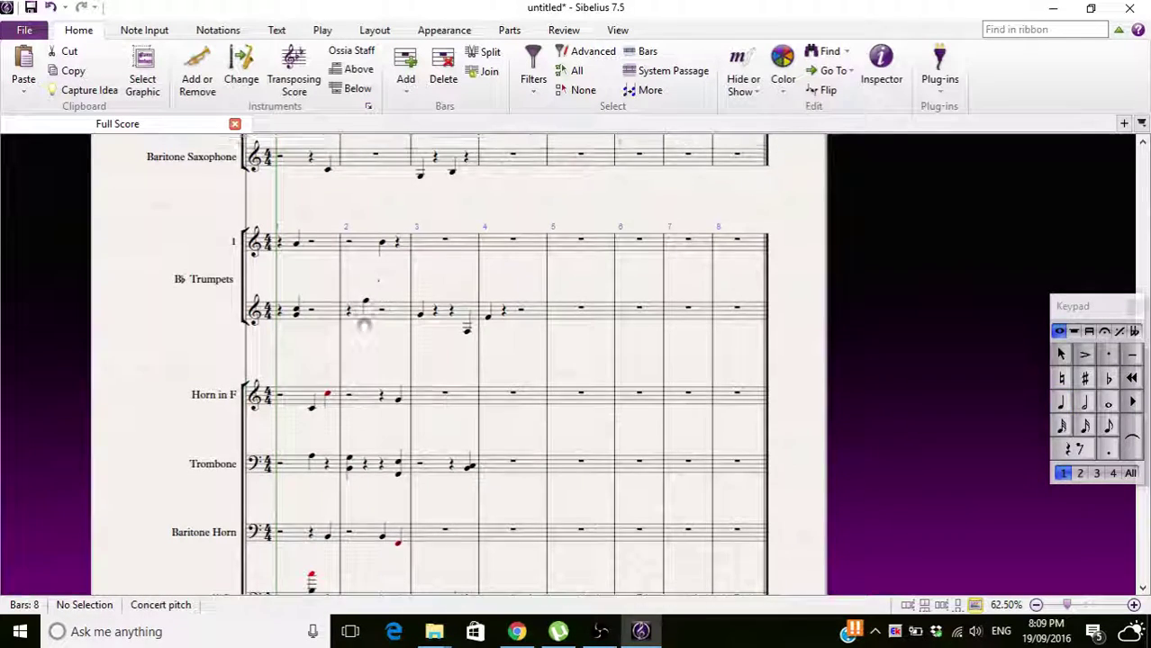
scroll(362, 329, up, 5)
click(370, 283)
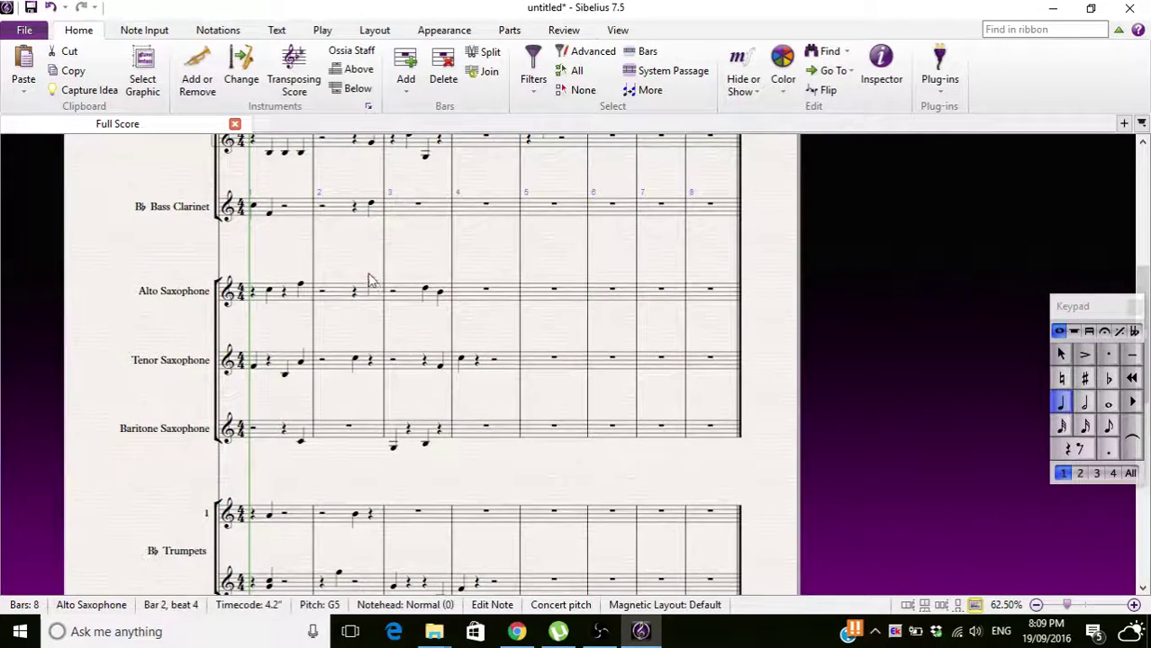
scroll(360, 297, up, 3)
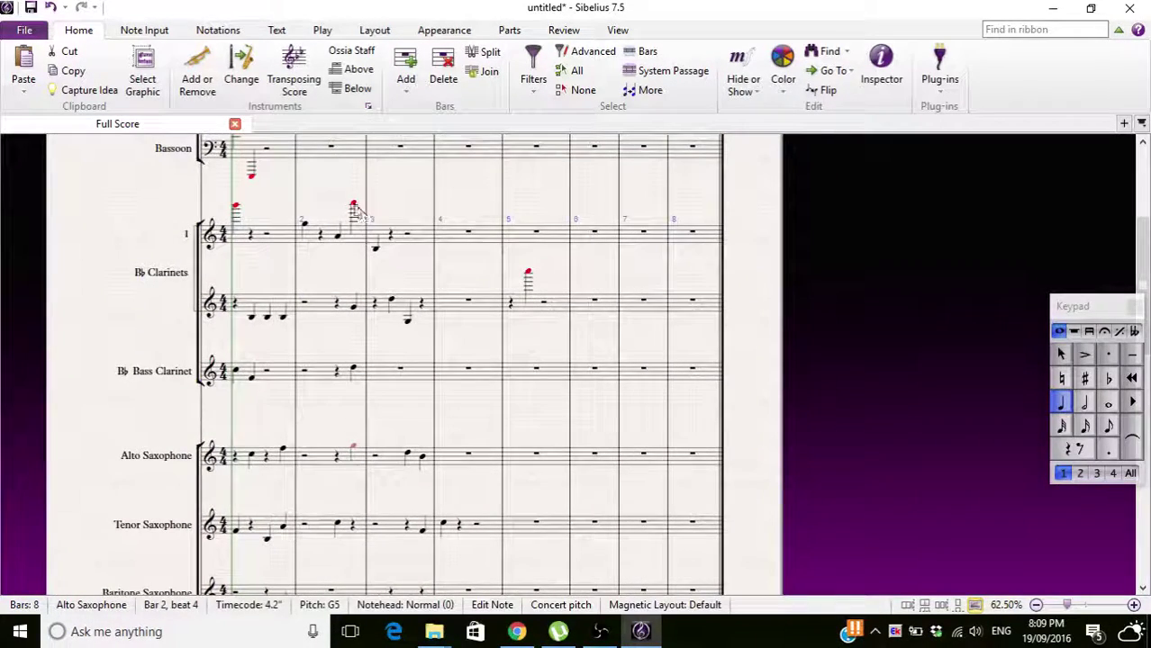
key(Escape)
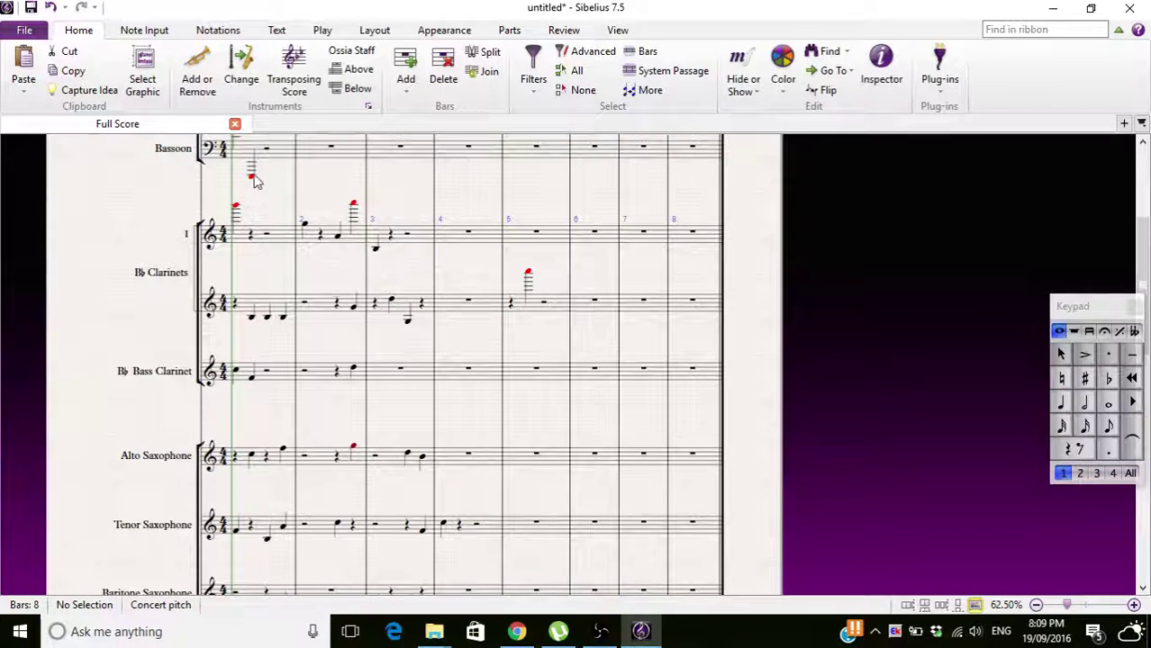
click(253, 175)
drag(270, 200, 360, 423)
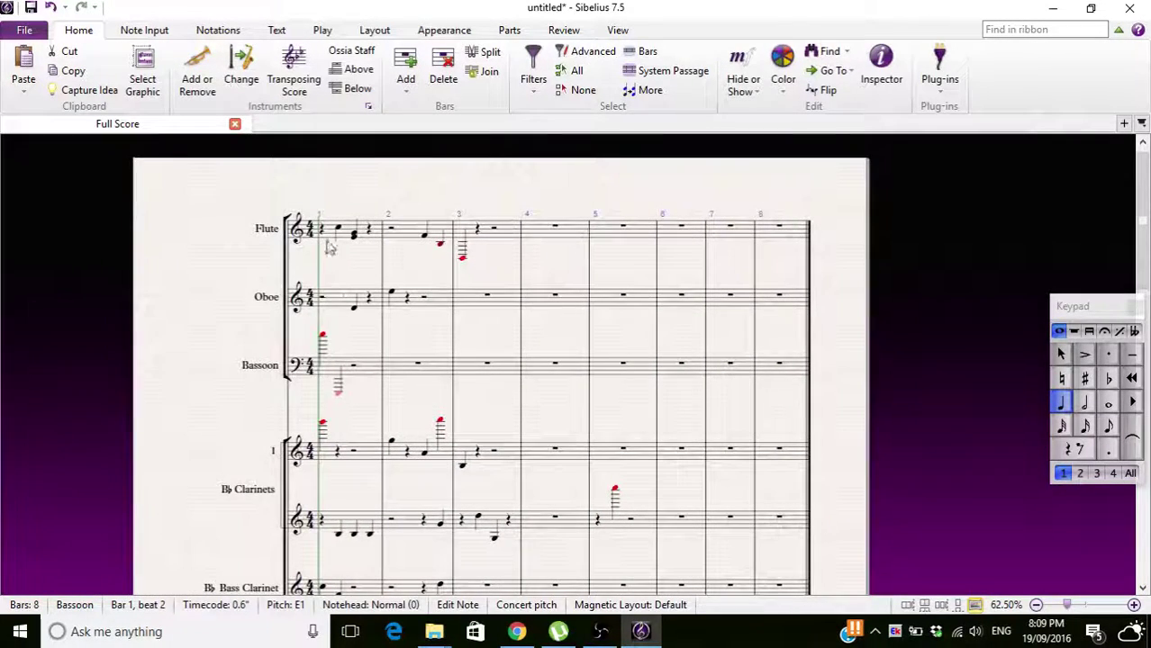
Play the score from the Flute's opening rest in bar 1
click(321, 232)
scroll(325, 257, up, 1)
key(p)
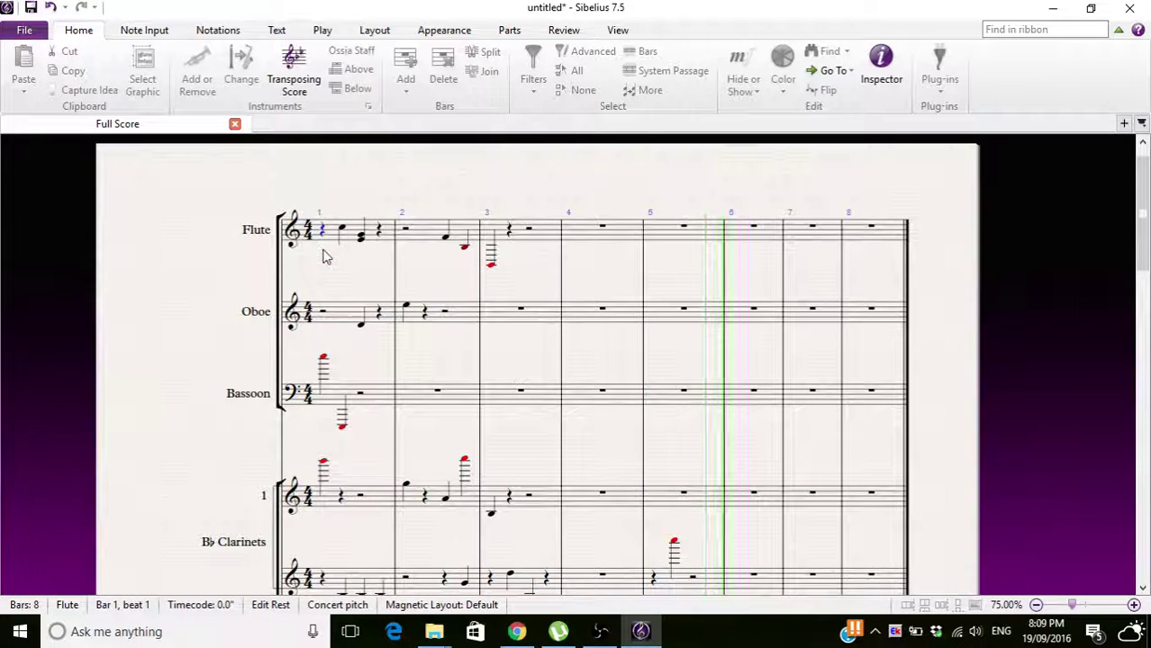
Stop playback, review the score, and open Add or Remove Instruments with I
key(space)
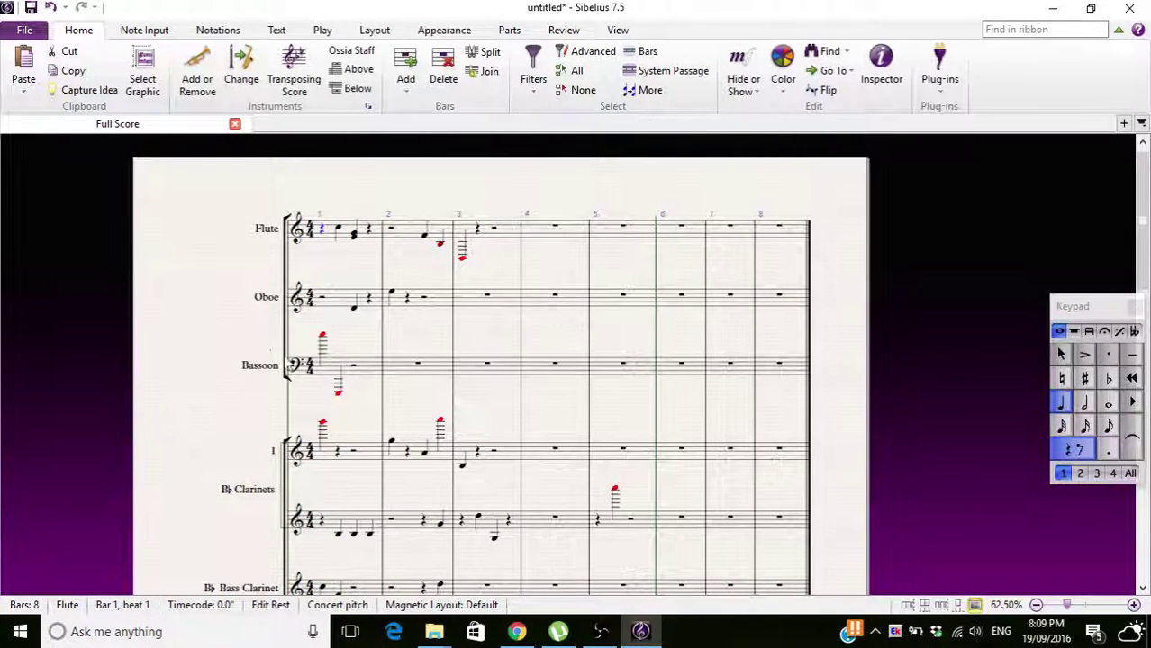
scroll(270, 355, down, 3)
scroll(227, 309, down, 3)
scroll(225, 309, down, 3)
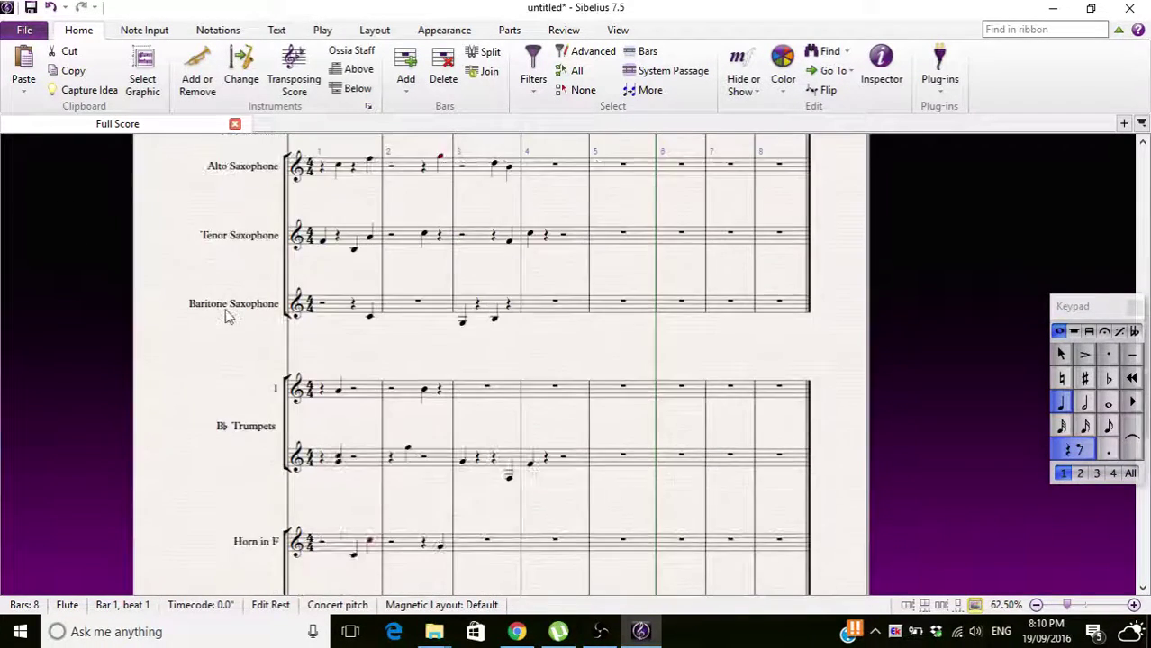
scroll(226, 315, down, 3)
scroll(227, 324, down, 2)
scroll(226, 327, up, 1)
scroll(212, 312, down, 3)
scroll(211, 306, up, 3)
scroll(207, 309, up, 4)
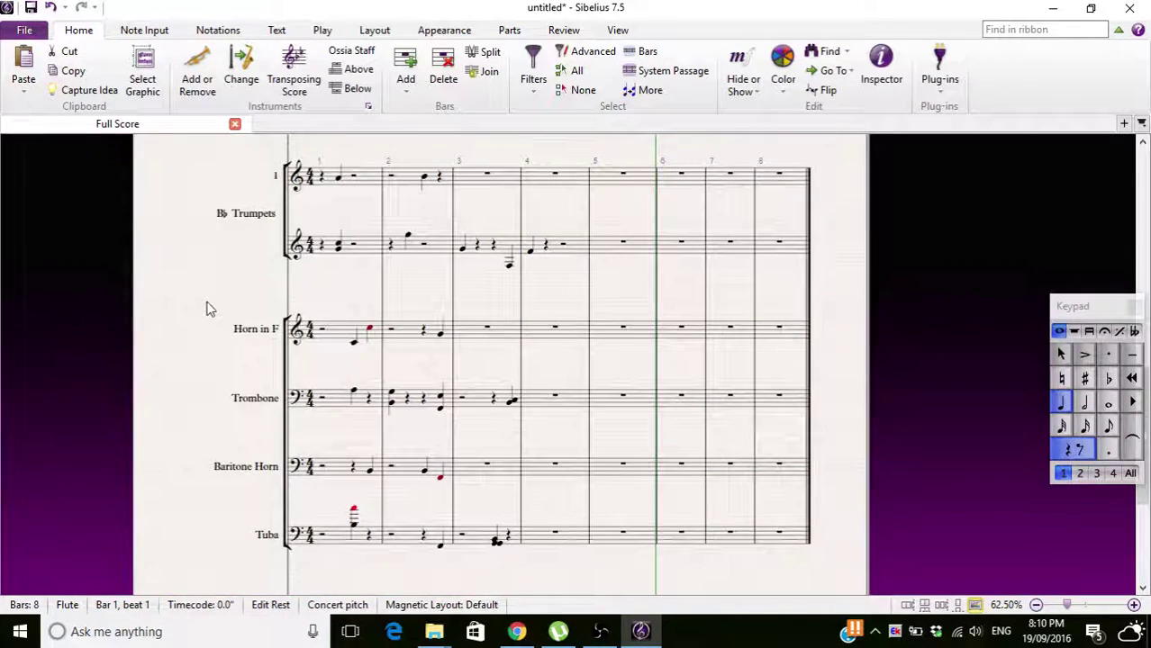
scroll(209, 308, up, 2)
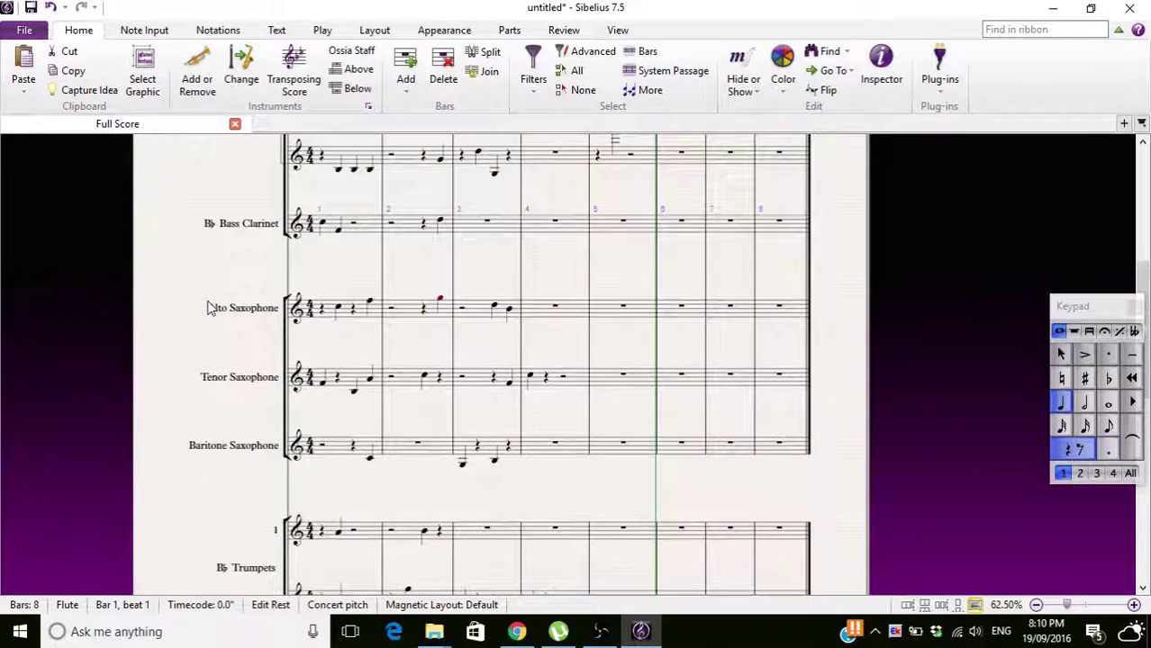
scroll(207, 302, up, 4)
scroll(208, 297, up, 1)
scroll(206, 297, down, 5)
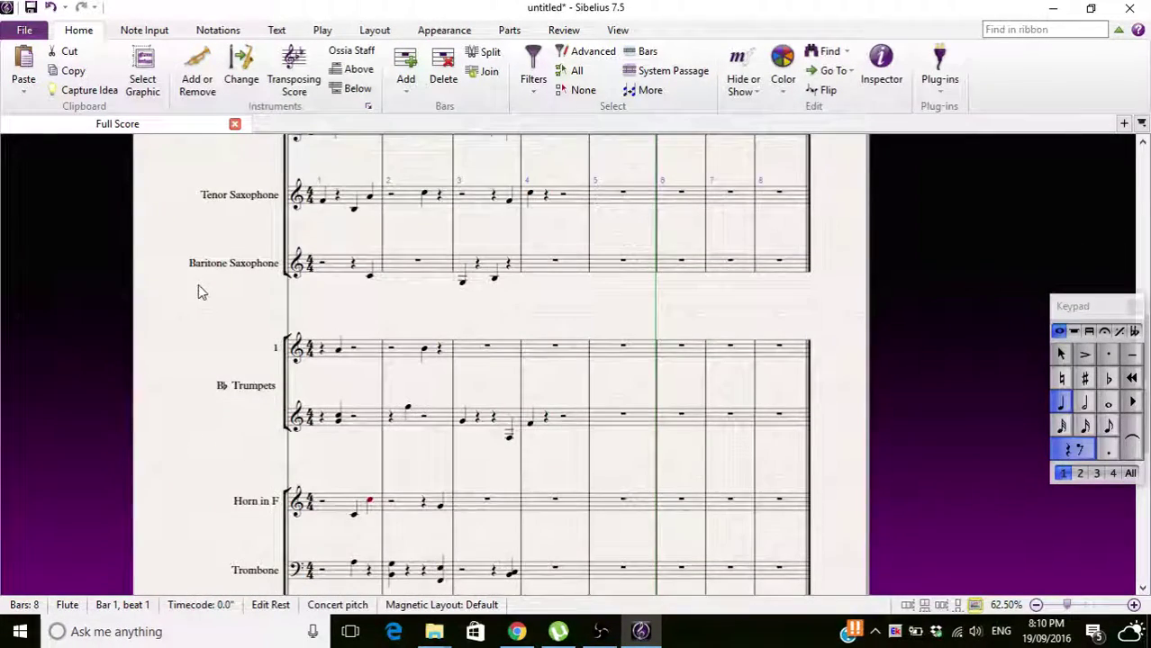
scroll(203, 290, down, 3)
key(i)
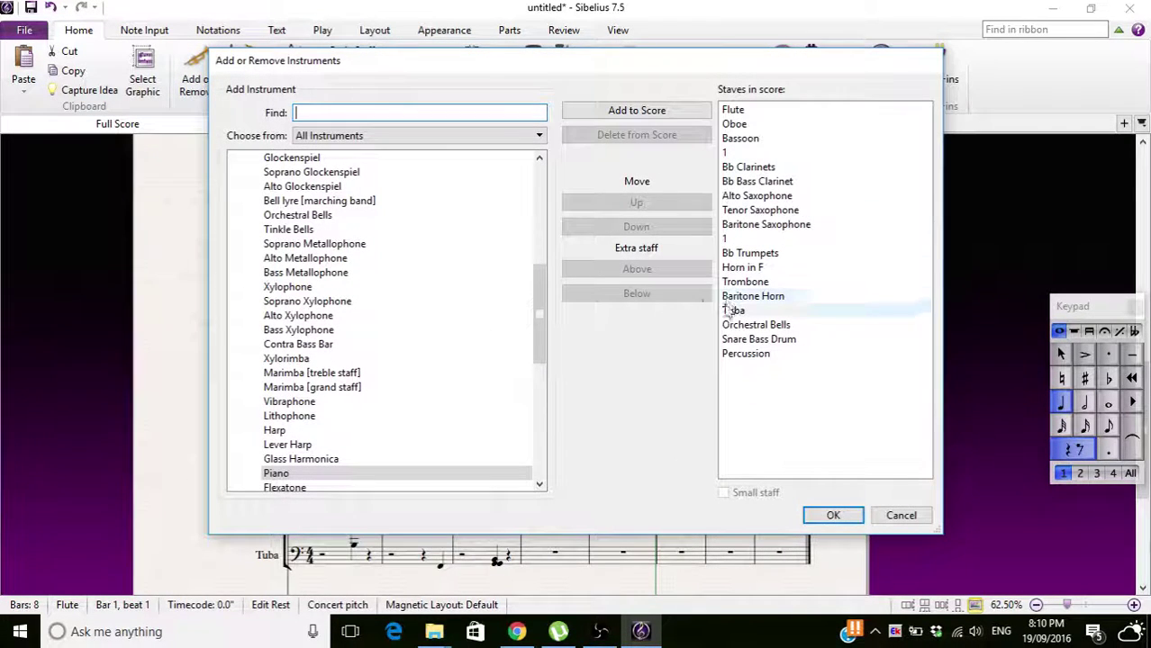
Add a Piano below Percussion and accept decreasing the staff size to fit
scroll(373, 303, down, 3)
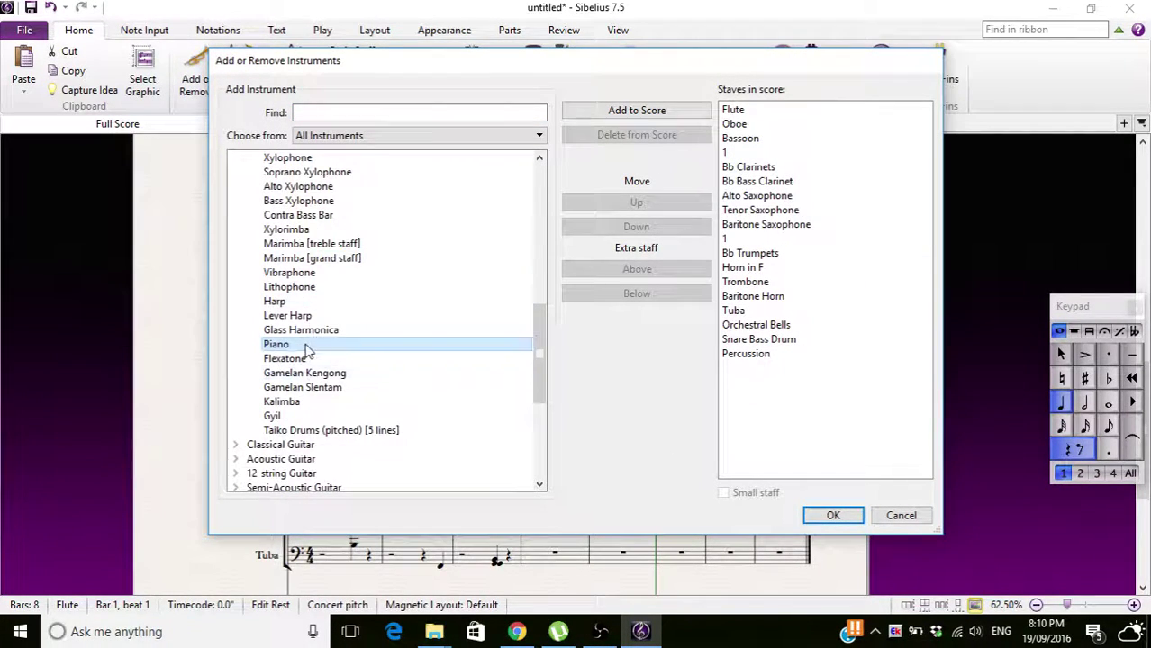
double_click(308, 346)
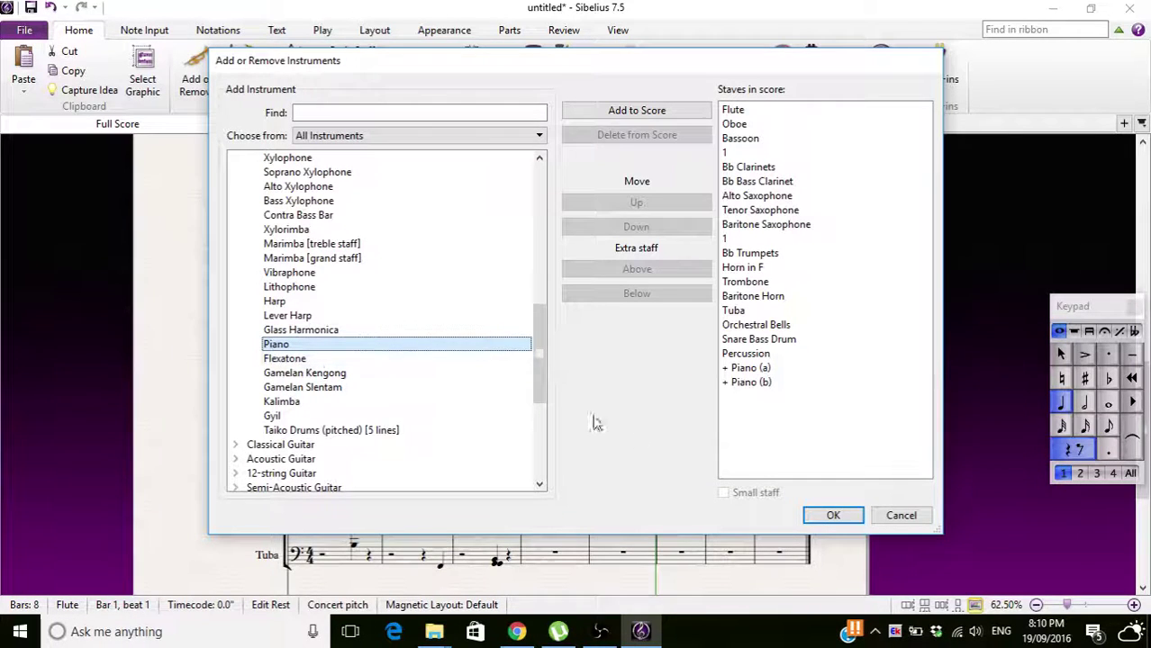
click(827, 516)
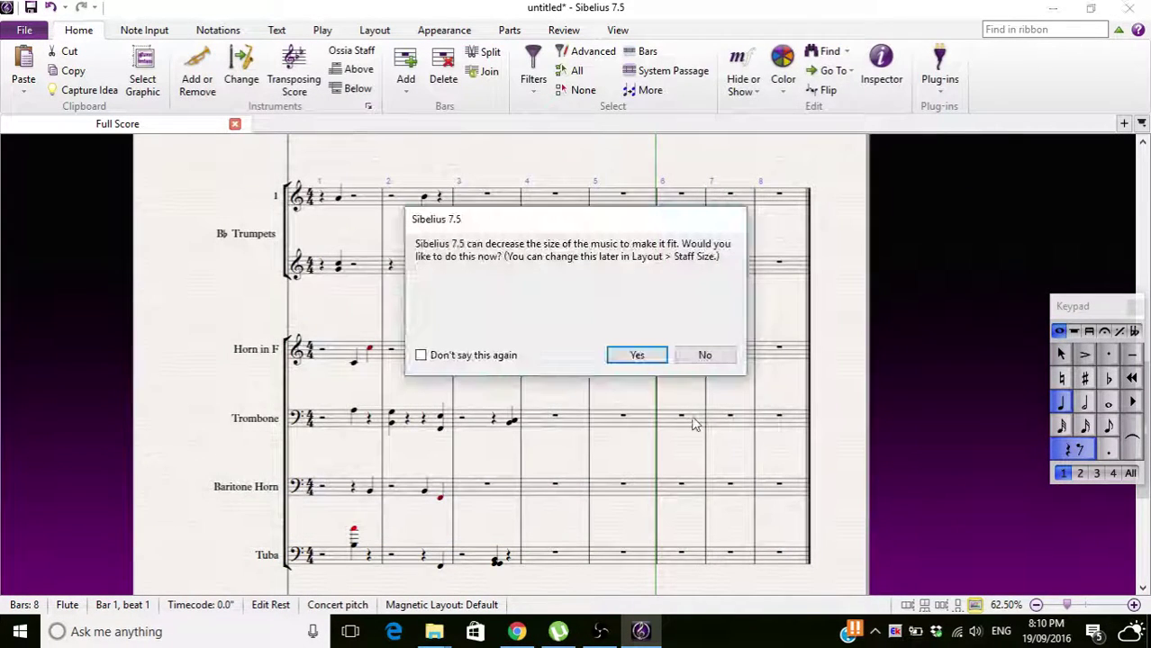
click(636, 356)
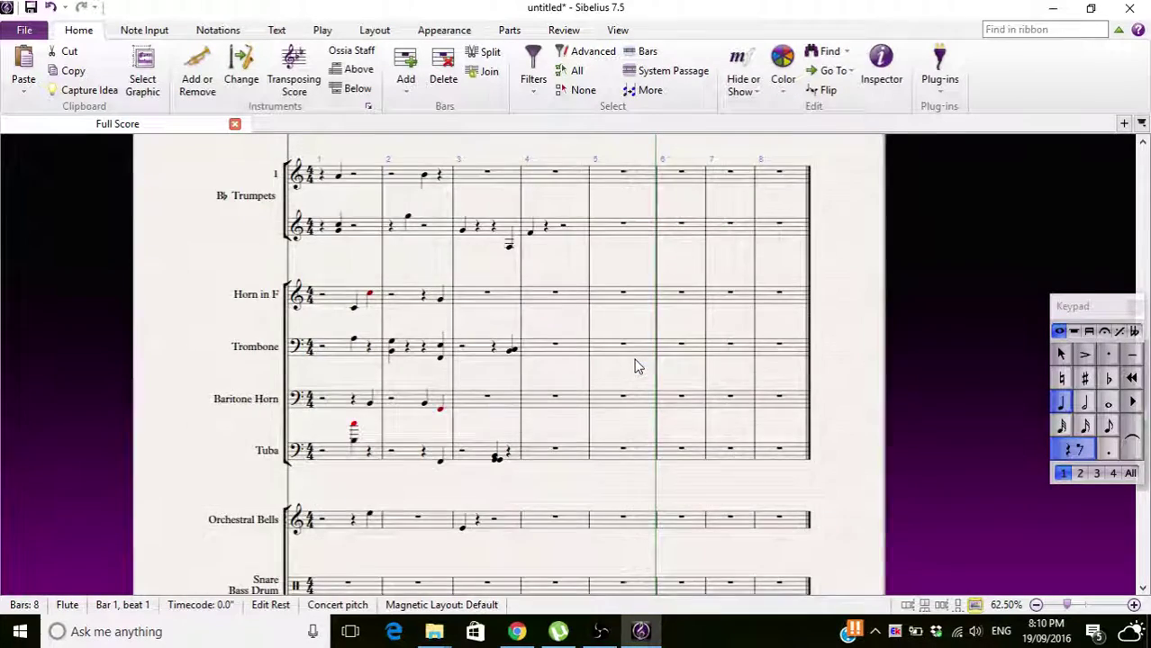
Enter a quarter note in Piano treble bar 1 and a run in the bass staff
scroll(617, 373, down, 10)
scroll(617, 378, down, 4)
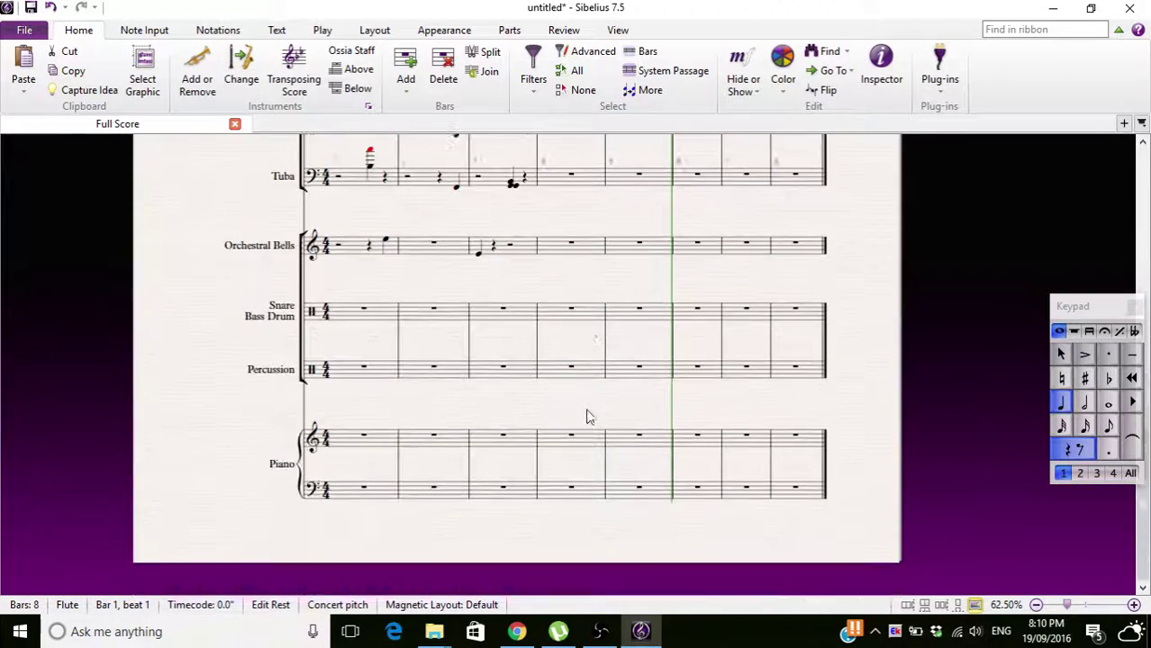
click(1059, 354)
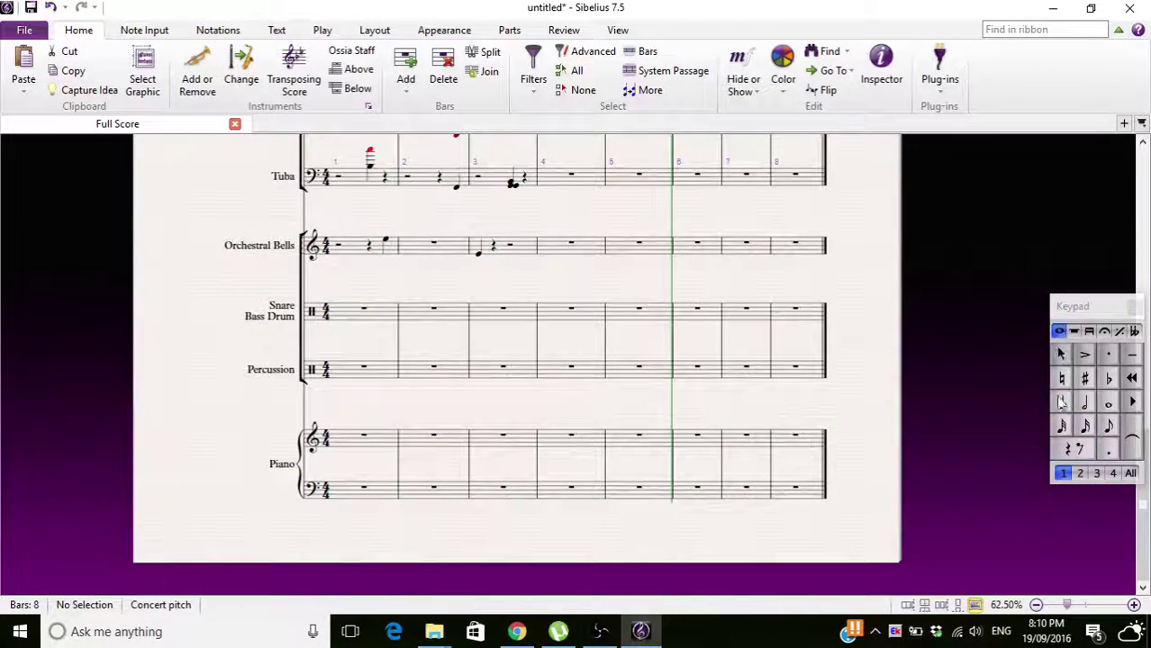
click(1061, 402)
click(355, 435)
click(440, 497)
click(477, 482)
click(524, 502)
Add treble quarter notes in Piano bars 2–3, including A4 at bar 3 beat 1
click(509, 423)
click(438, 442)
click(415, 442)
click(477, 441)
click(1061, 355)
click(323, 29)
Switch playback to Sibelius 7 Sounds and set playback to start at bar 1 beat 1
click(37, 81)
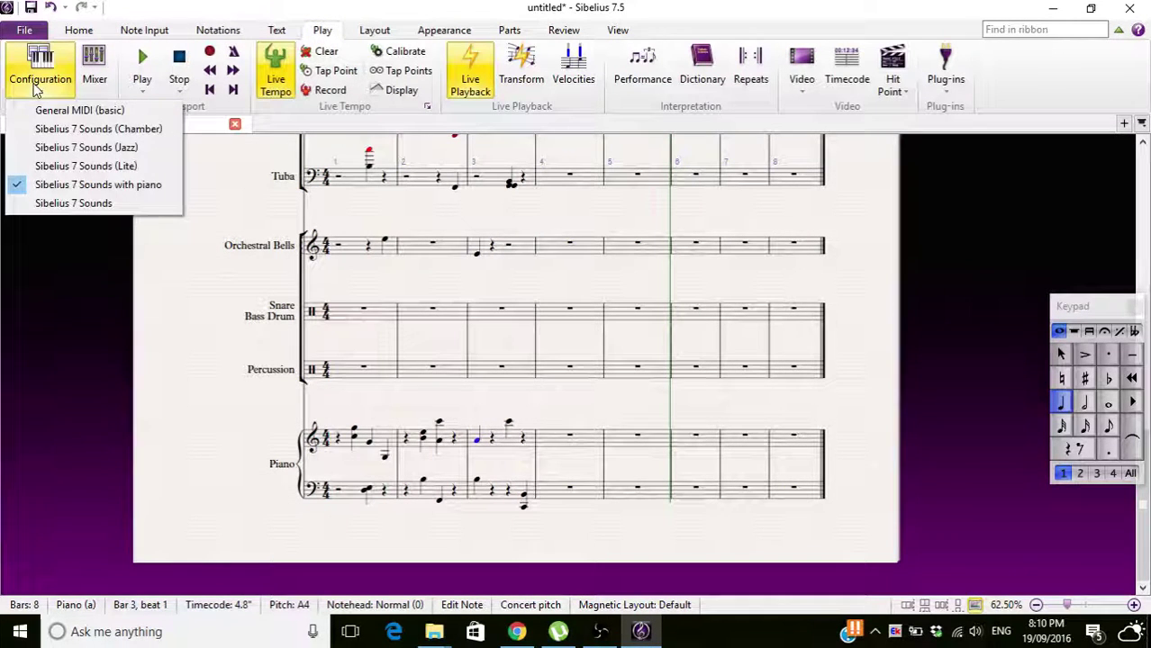
click(50, 203)
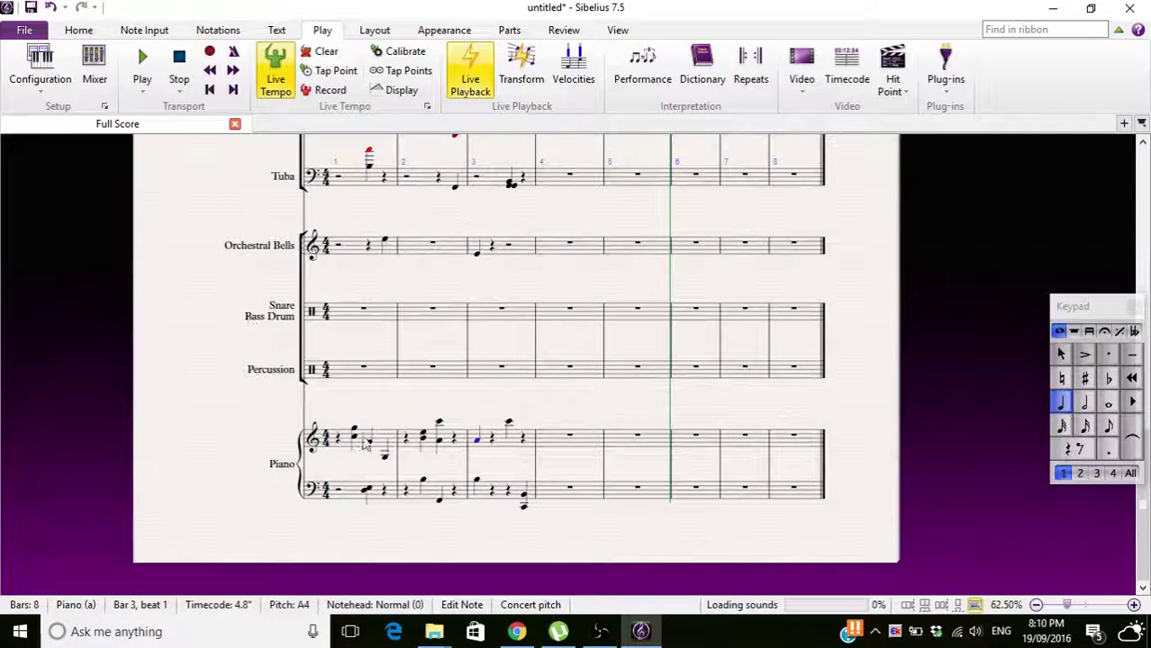
click(385, 245)
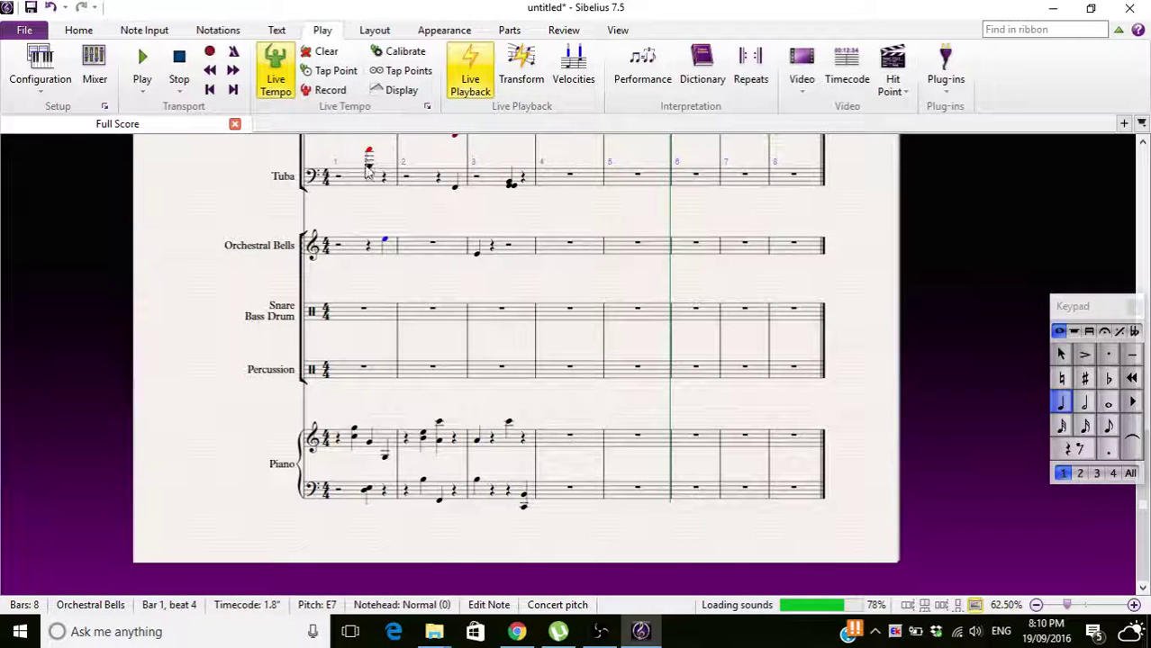
click(369, 166)
click(336, 179)
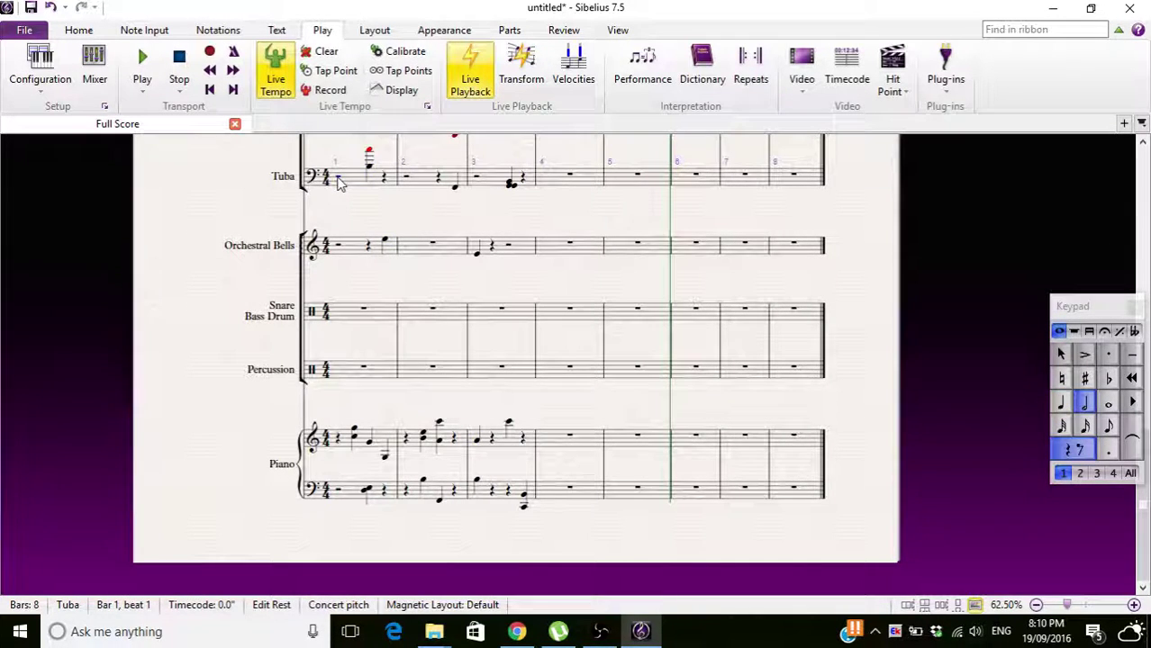
Play the score through to bar 5, then stop playback
key(p)
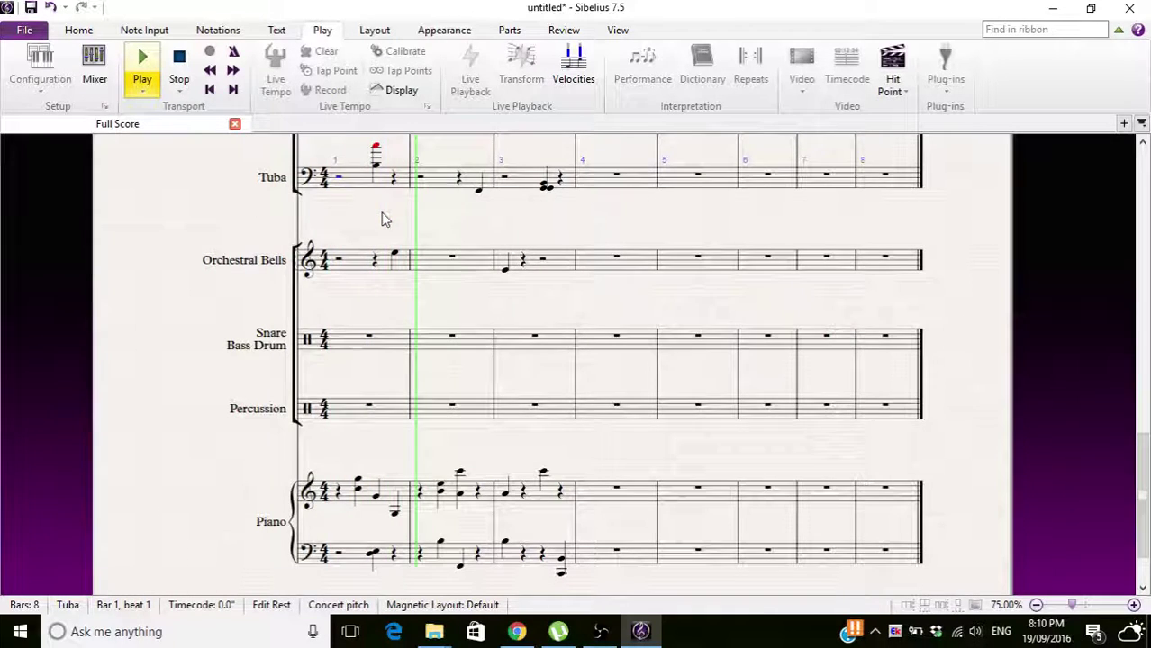
scroll(353, 260, up, 3)
scroll(353, 260, up, 6)
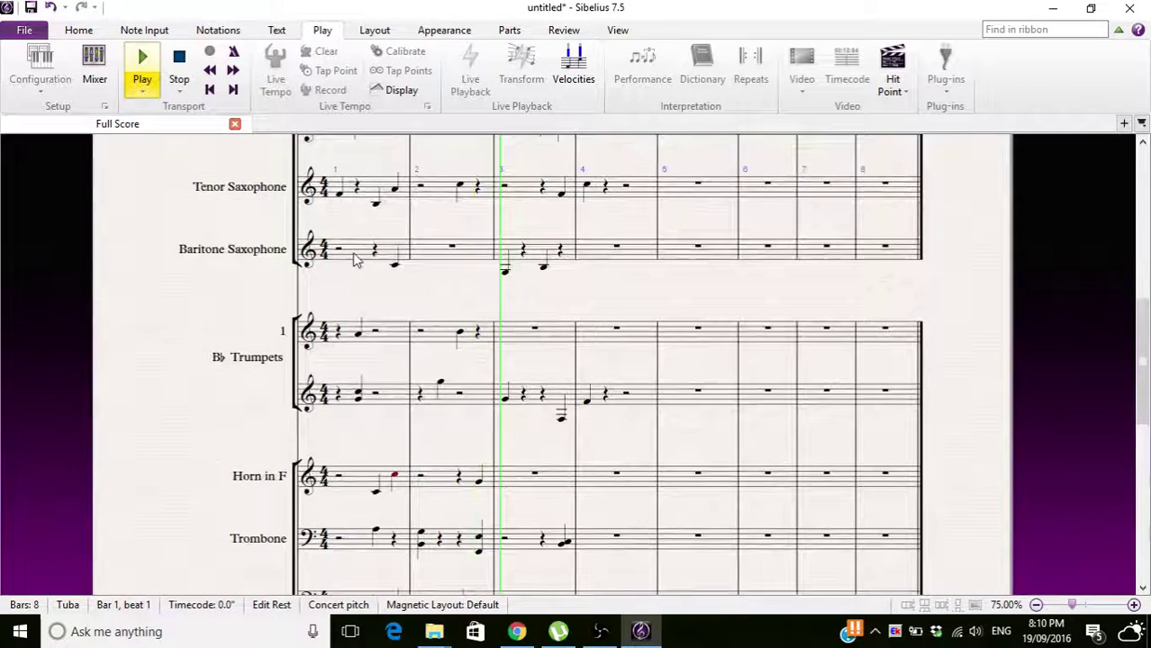
scroll(353, 260, up, 1)
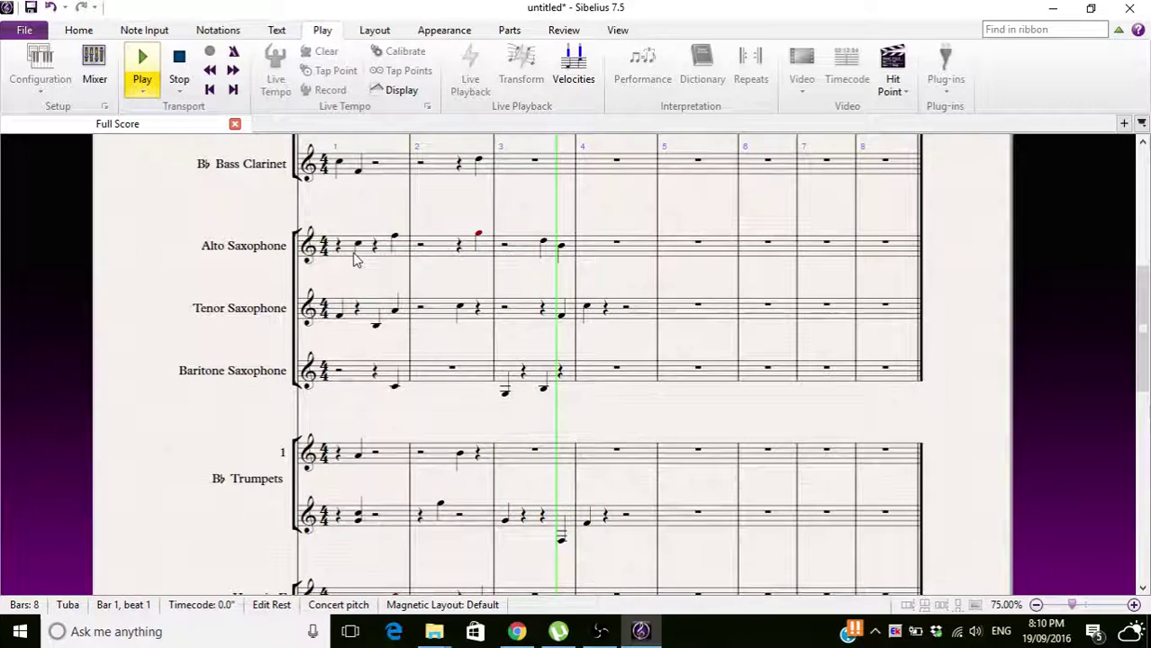
scroll(353, 260, up, 2)
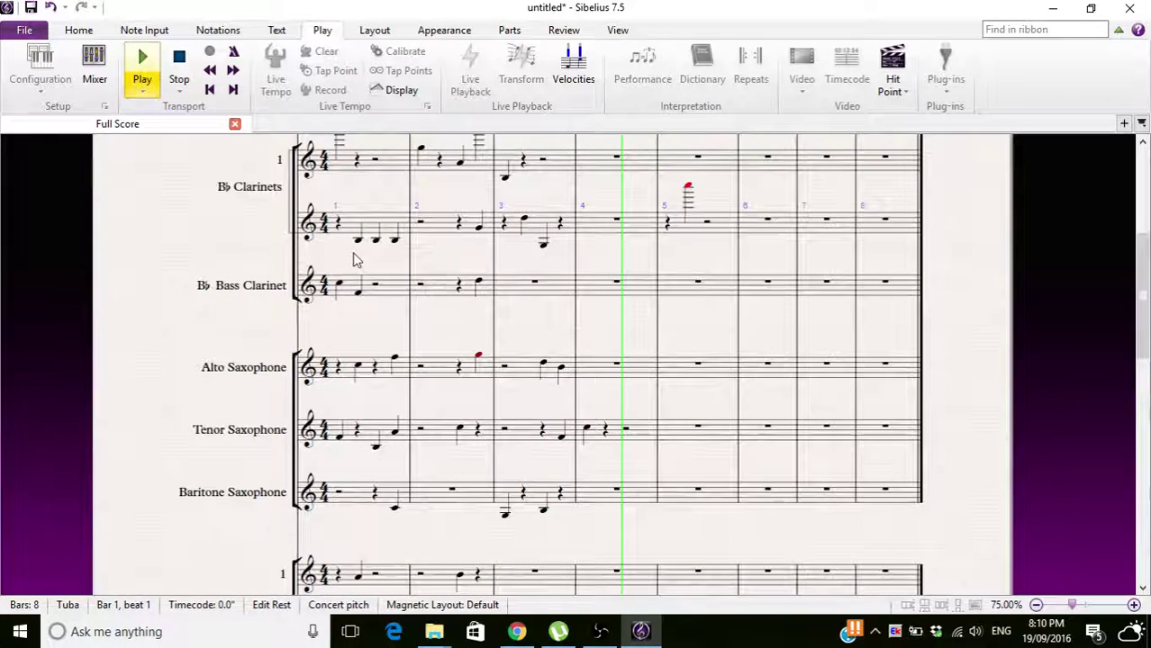
scroll(353, 260, up, 1)
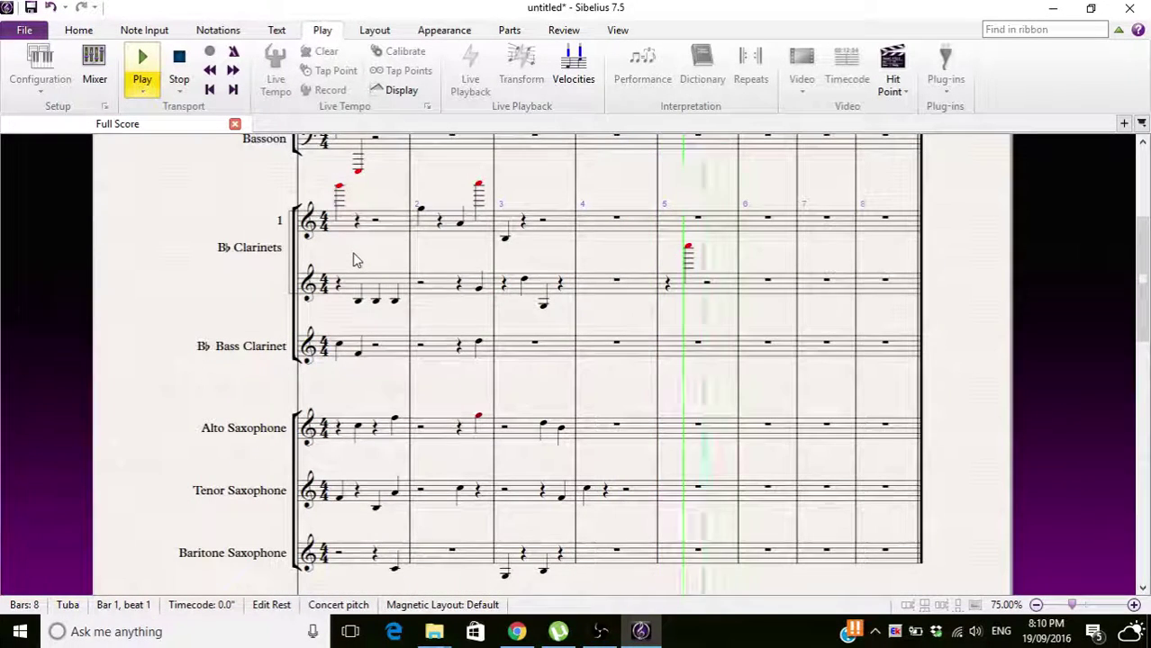
key(space)
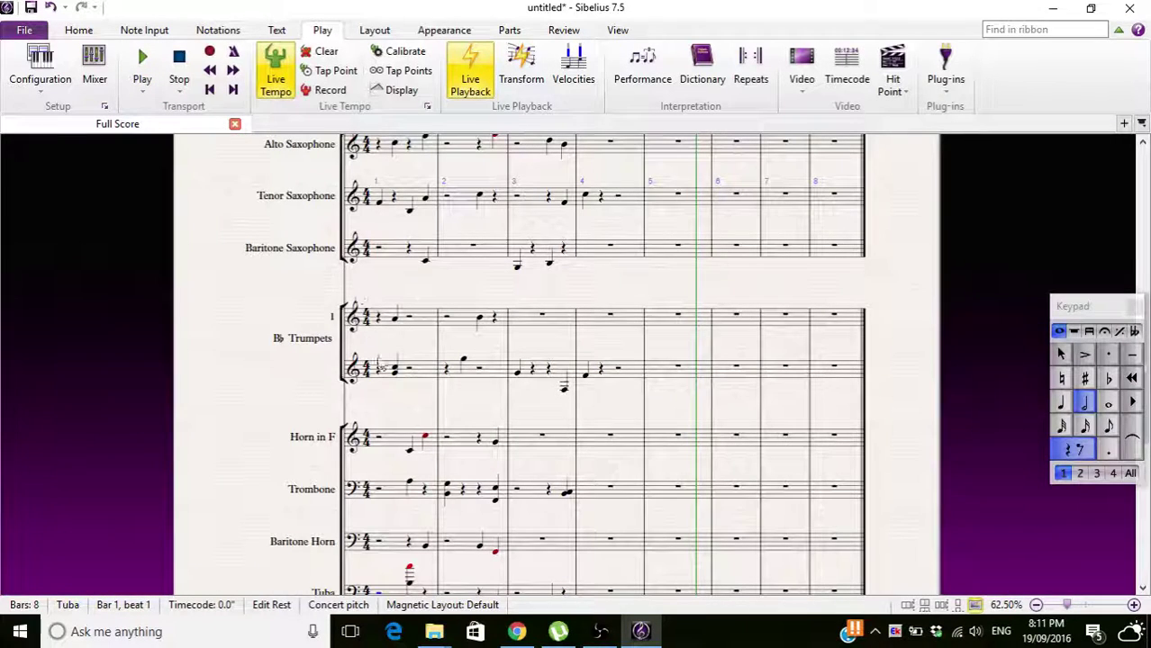
Select the first Trumpet 2 note and Piano treble notes up to bar 1 beat 4
click(395, 370)
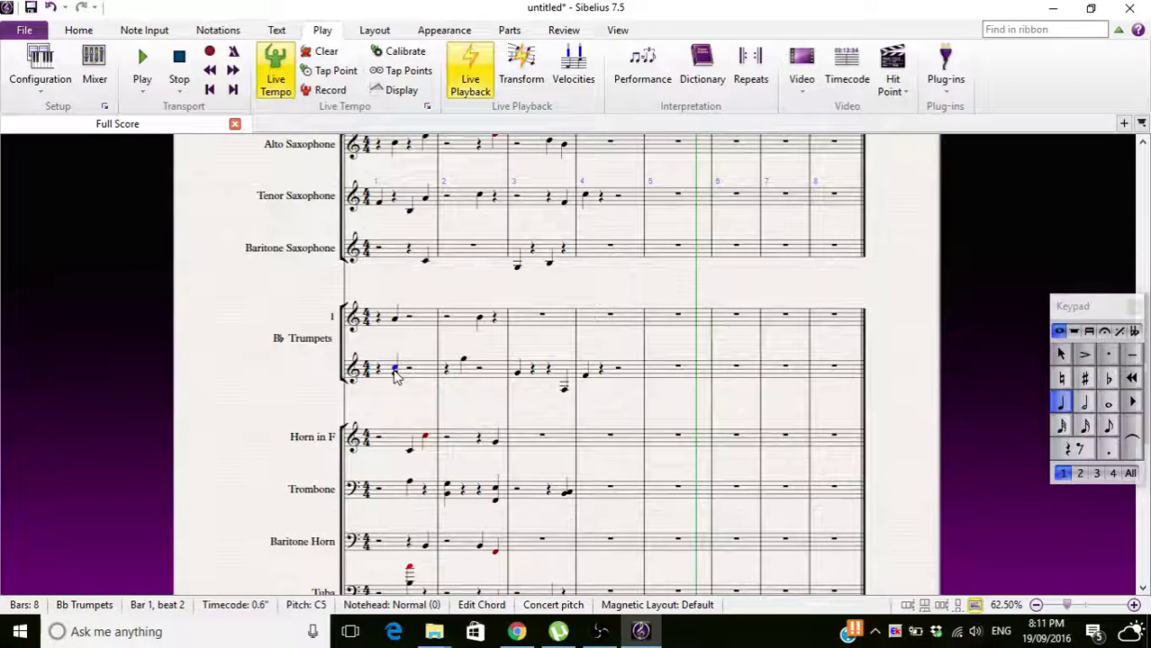
scroll(231, 304, down, 5)
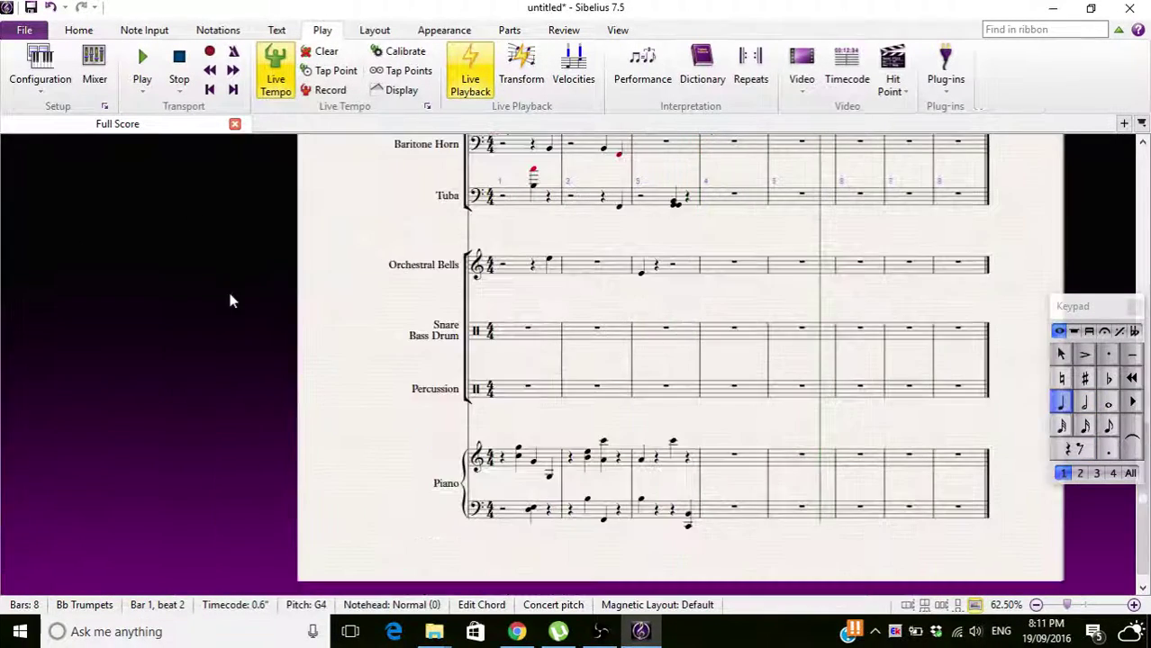
click(496, 363)
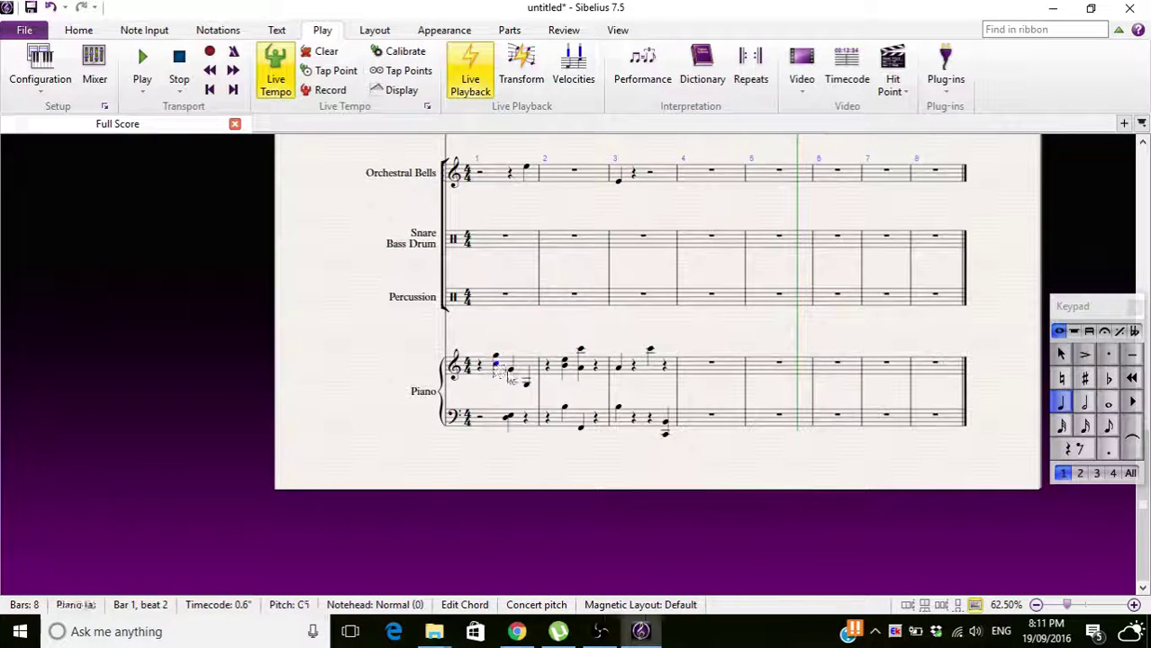
click(511, 369)
click(527, 383)
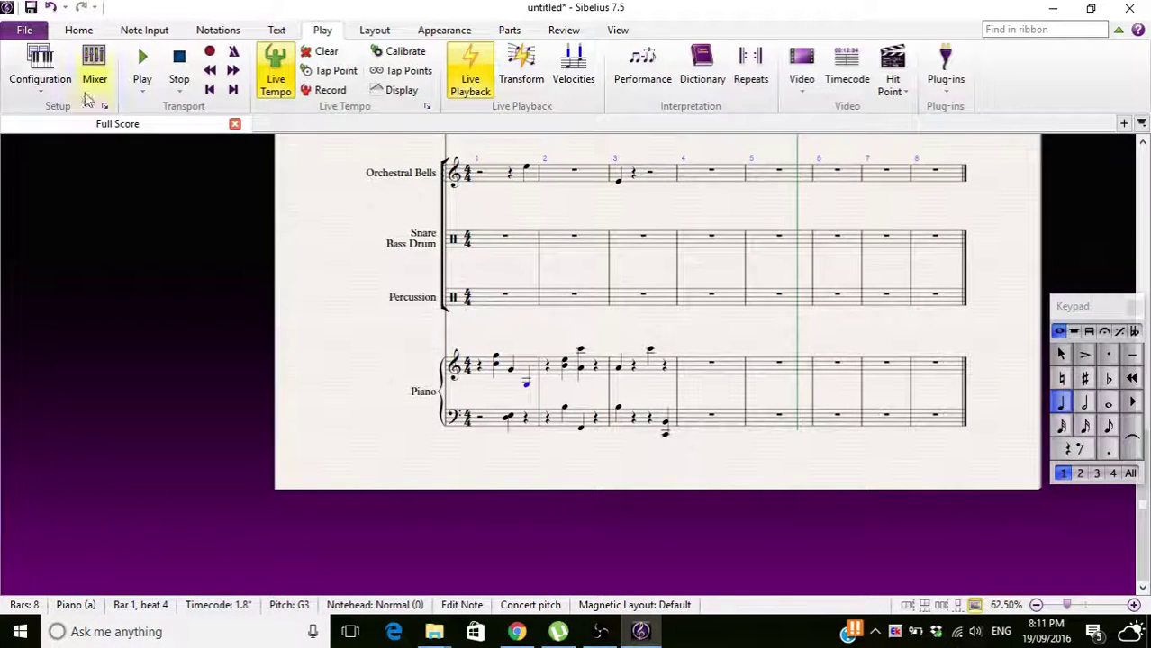
Choose the Sibelius 7 Sounds with piano configuration and play from bar 1
click(65, 86)
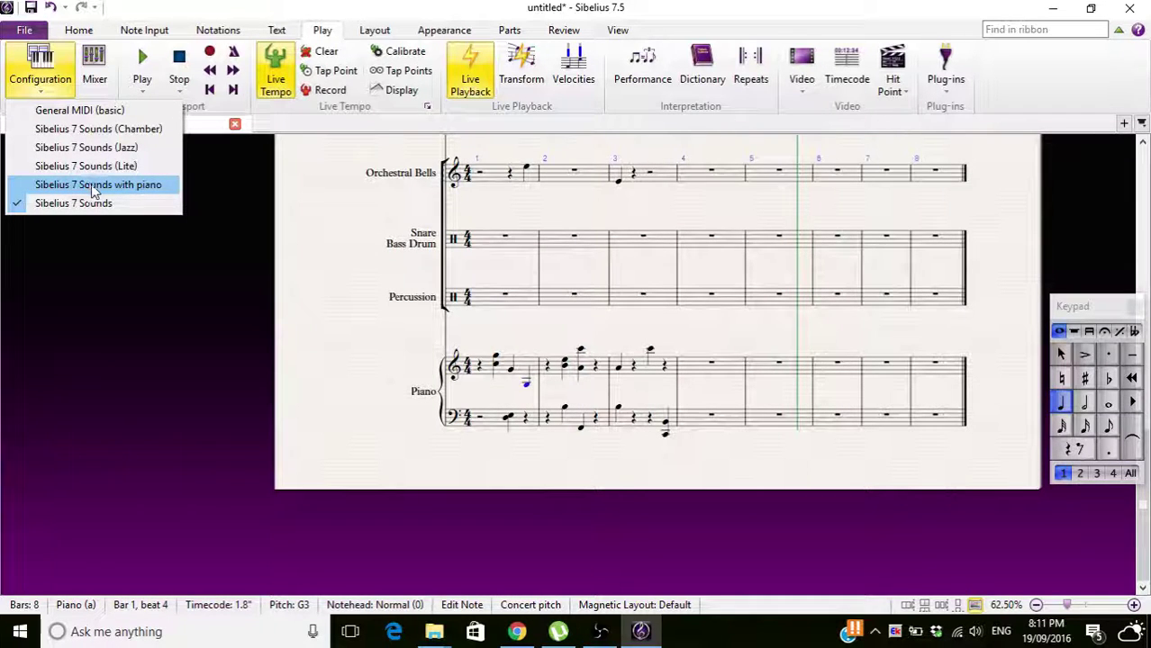
click(141, 190)
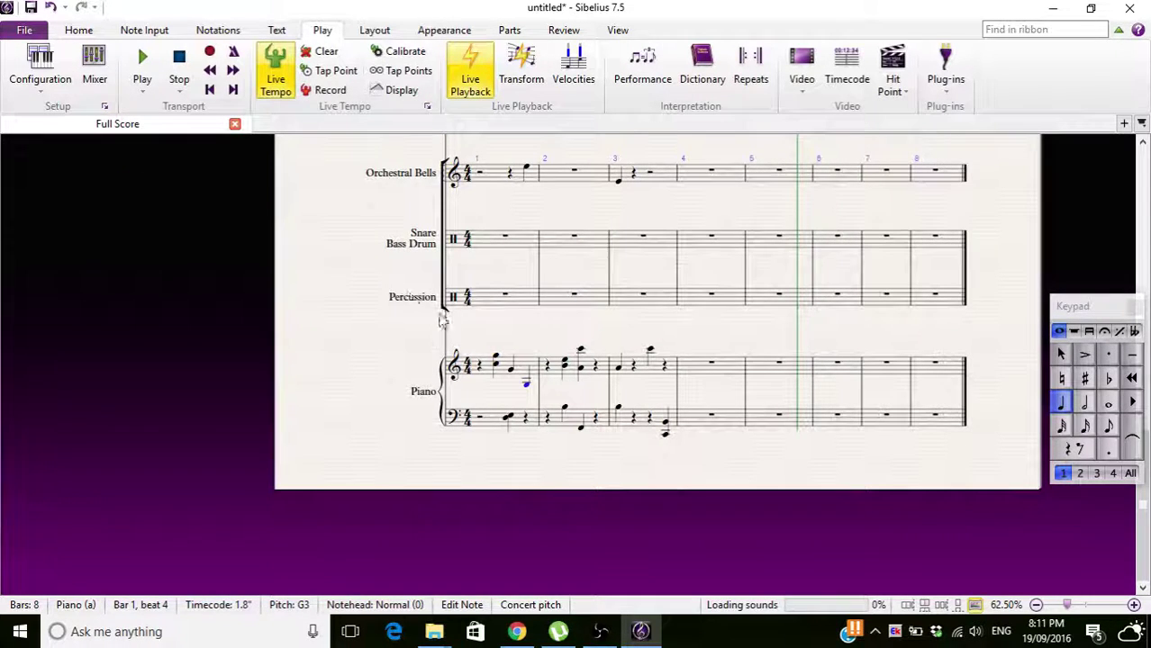
click(478, 365)
key(space)
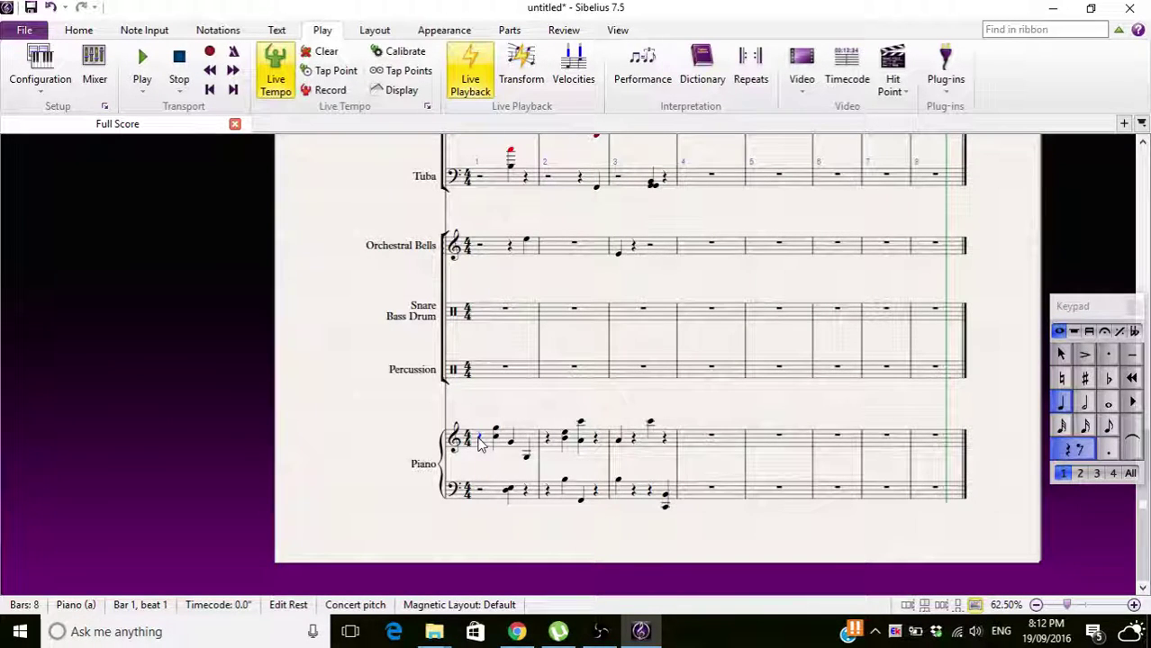
Play the band score from bar 1 and follow it into bar 5 to hear the piano
key(space)
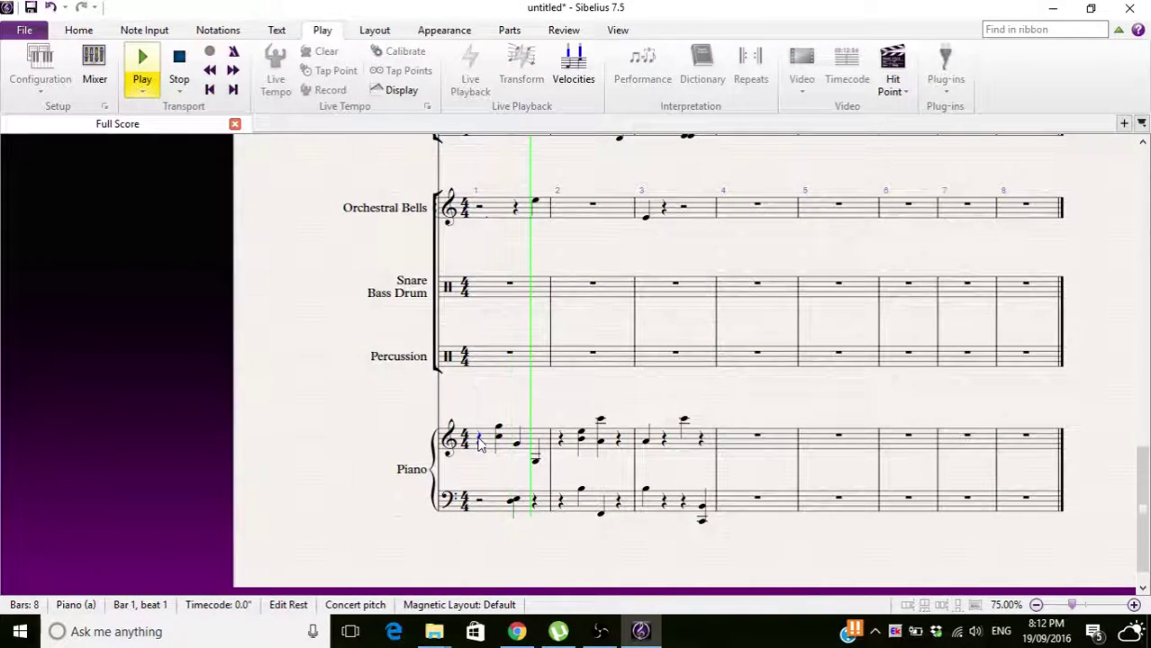
scroll(504, 414, up, 10)
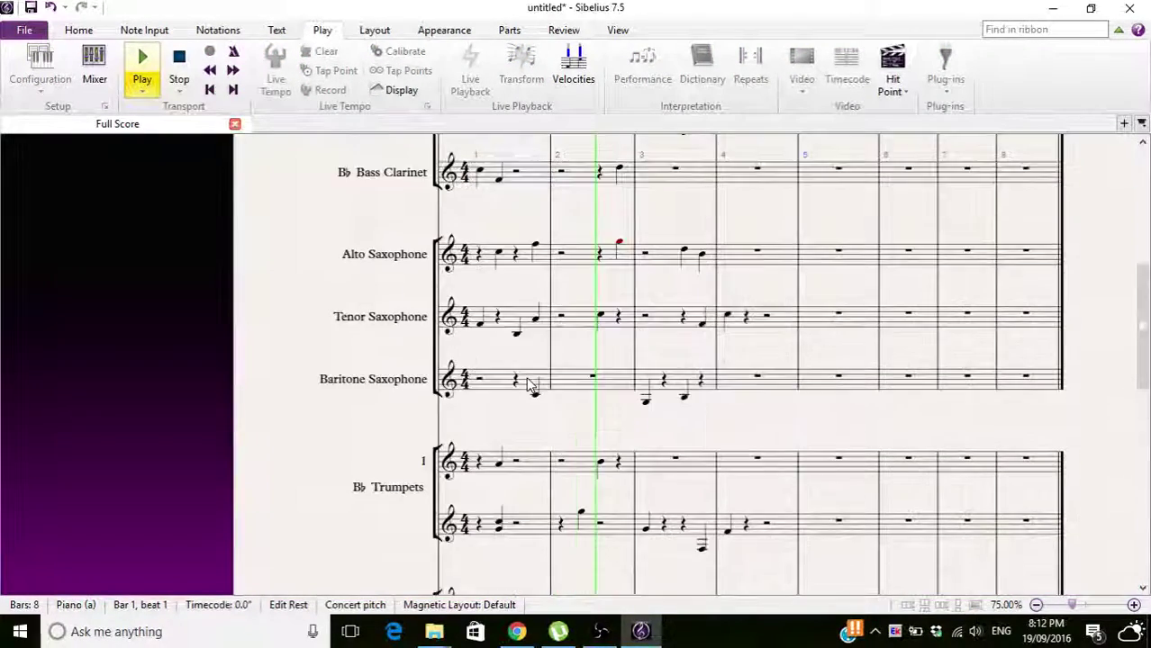
scroll(528, 385, up, 3)
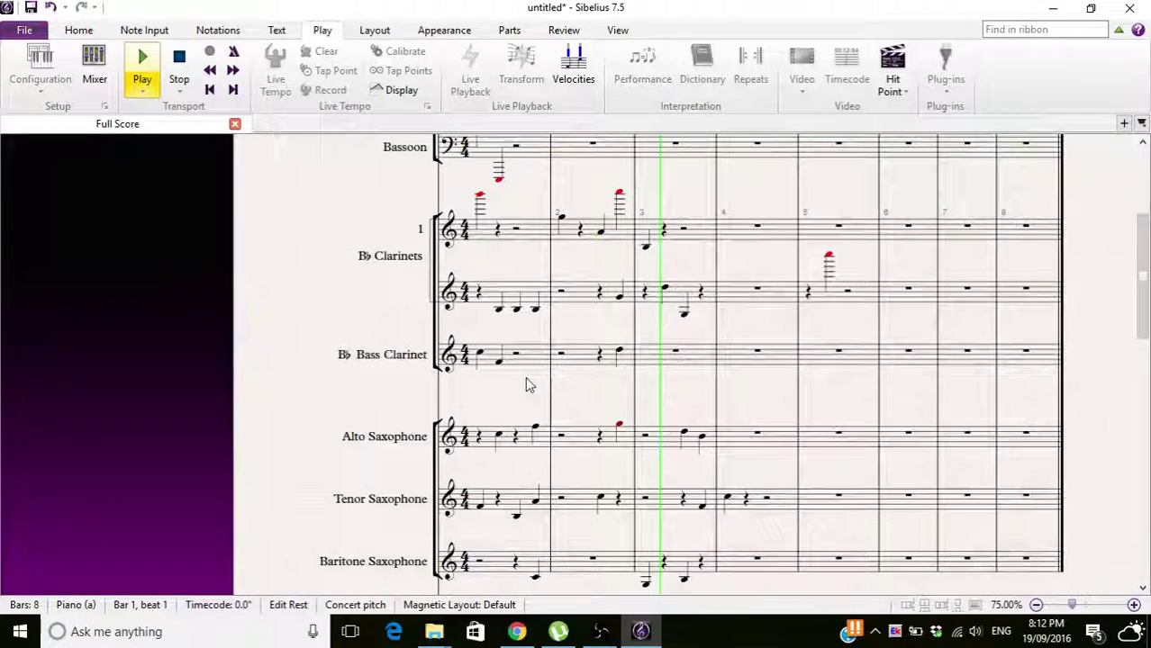
scroll(526, 383, up, 3)
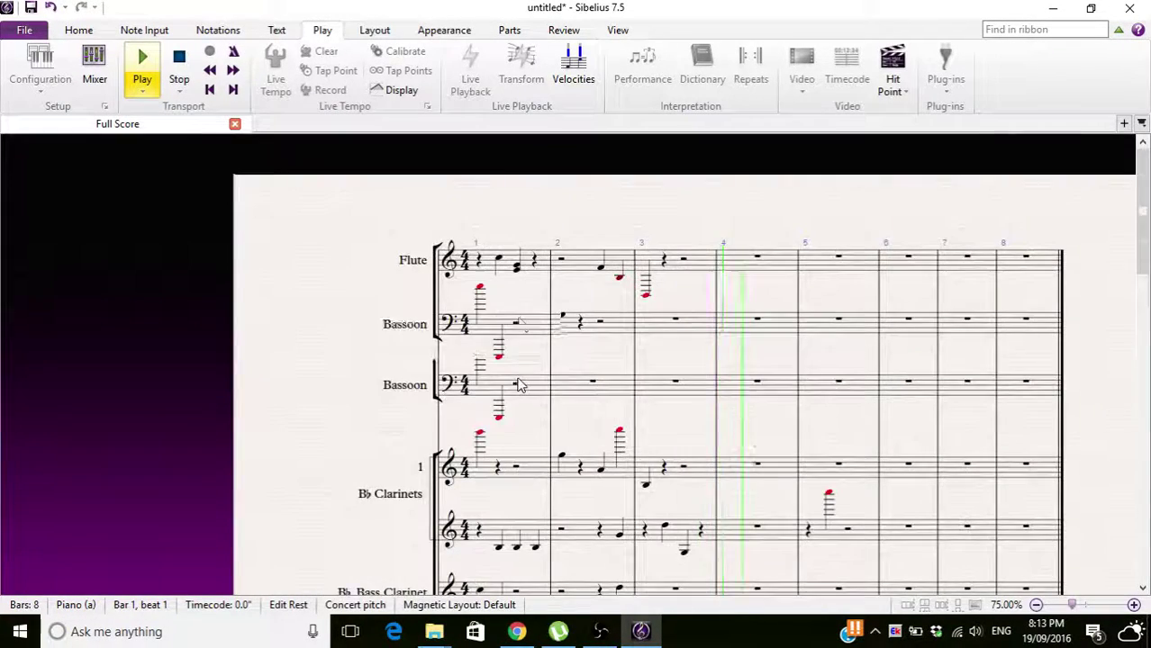
scroll(515, 374, down, 4)
scroll(511, 366, down, 3)
scroll(511, 365, down, 7)
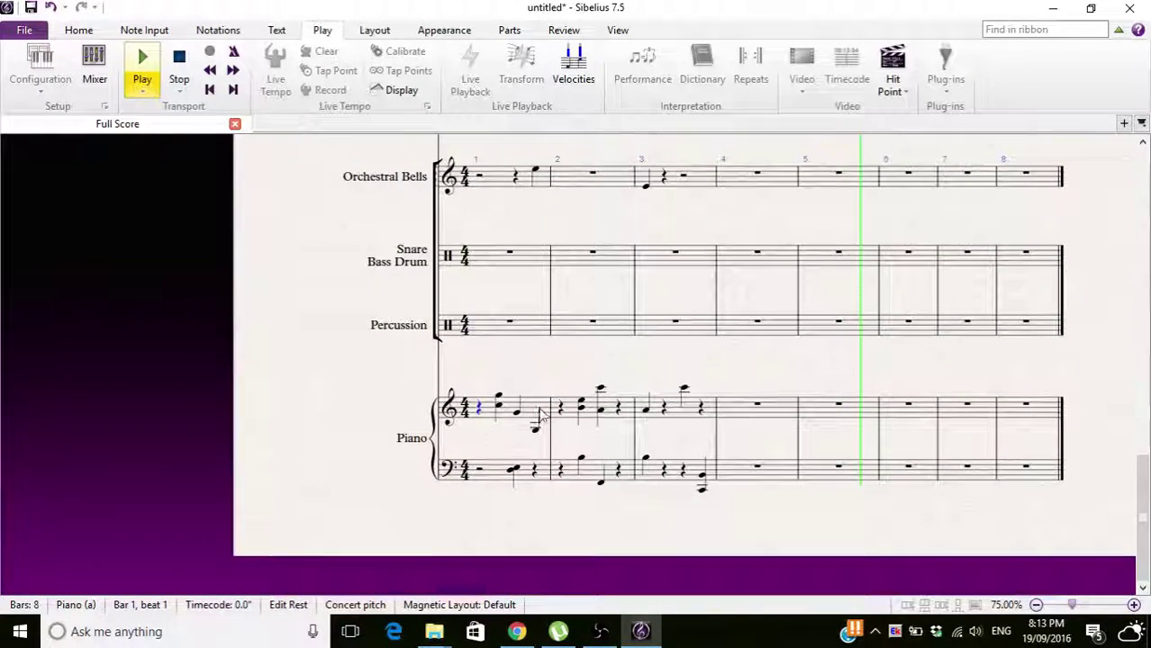